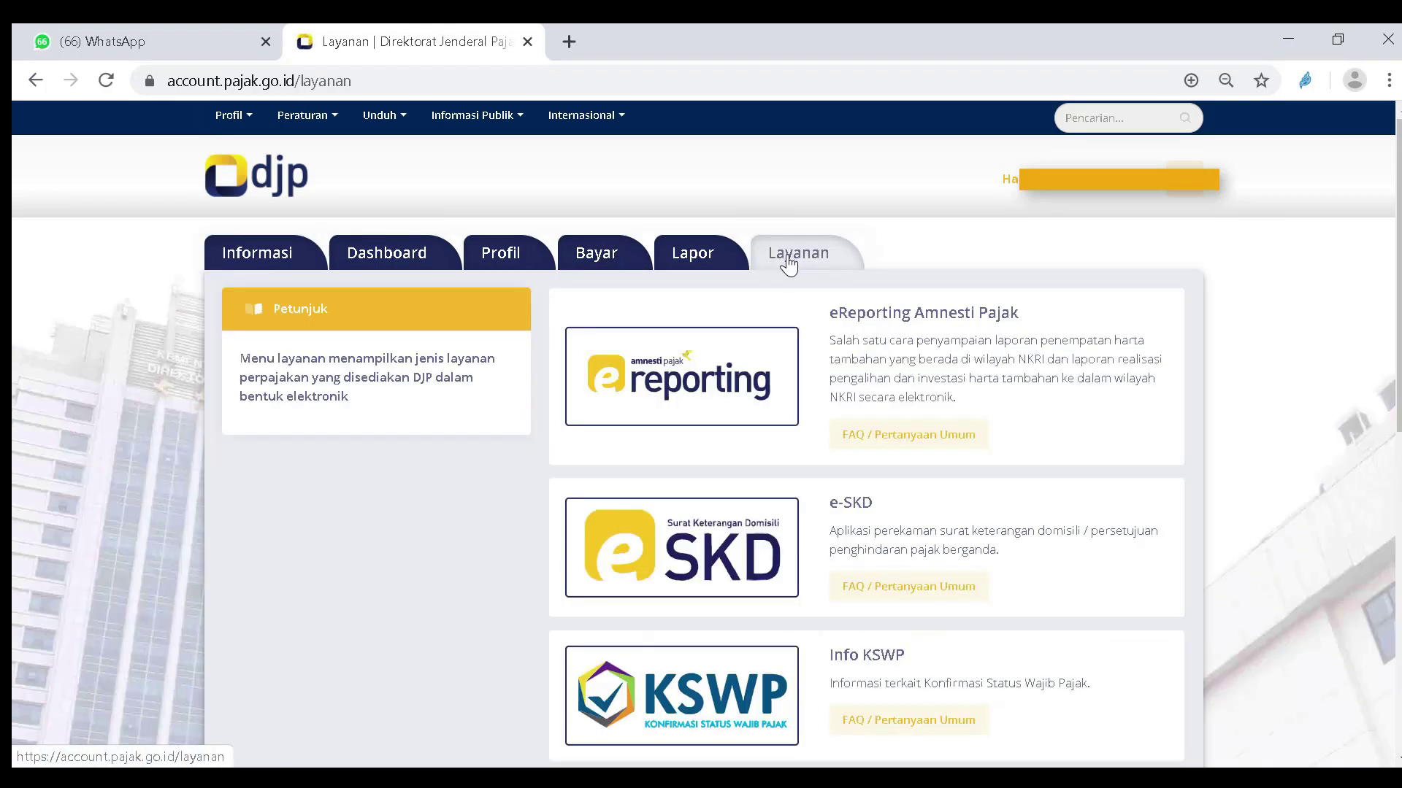
Open the Info KSWP service from the list of available tax services.
scroll(911, 438, "down", 1)
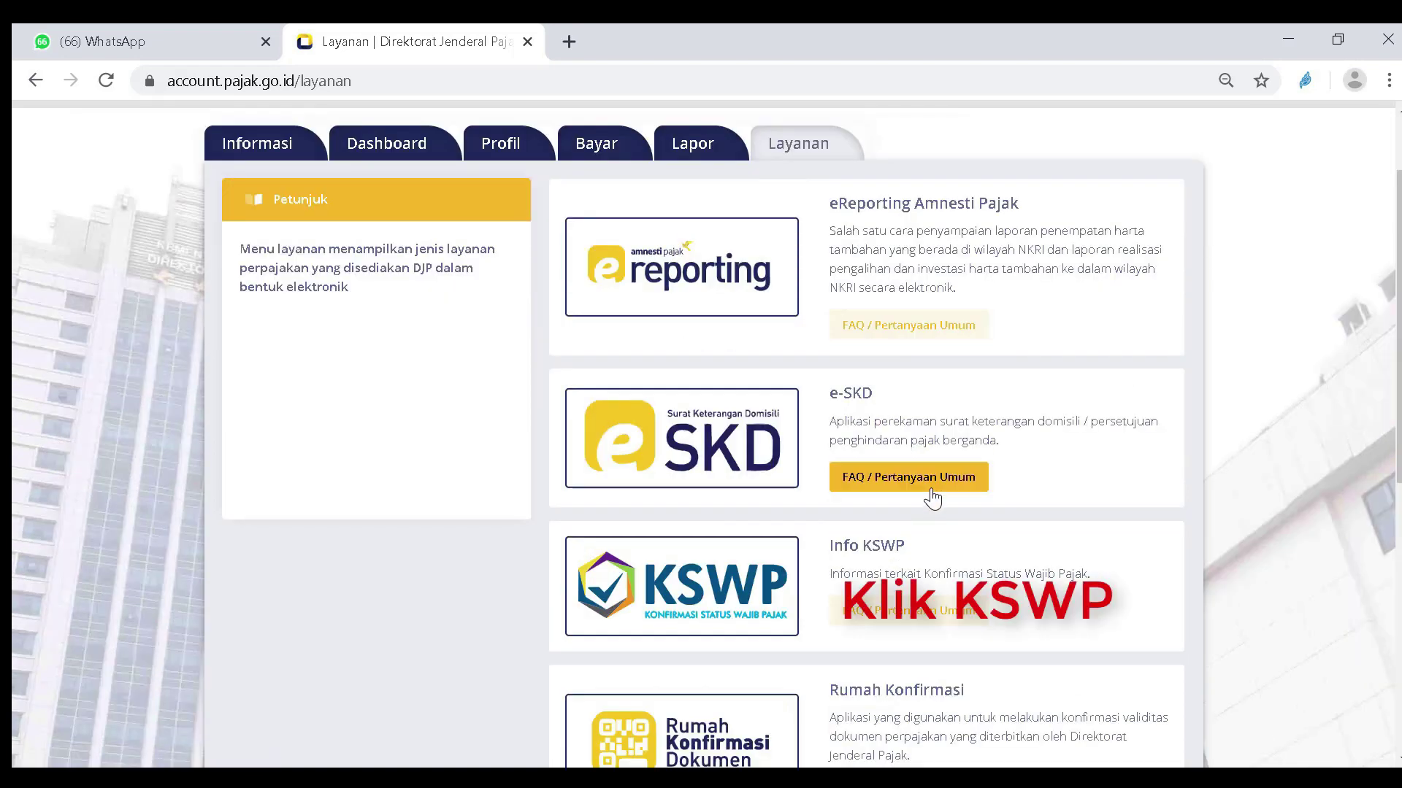
scroll(932, 502, "down", 2)
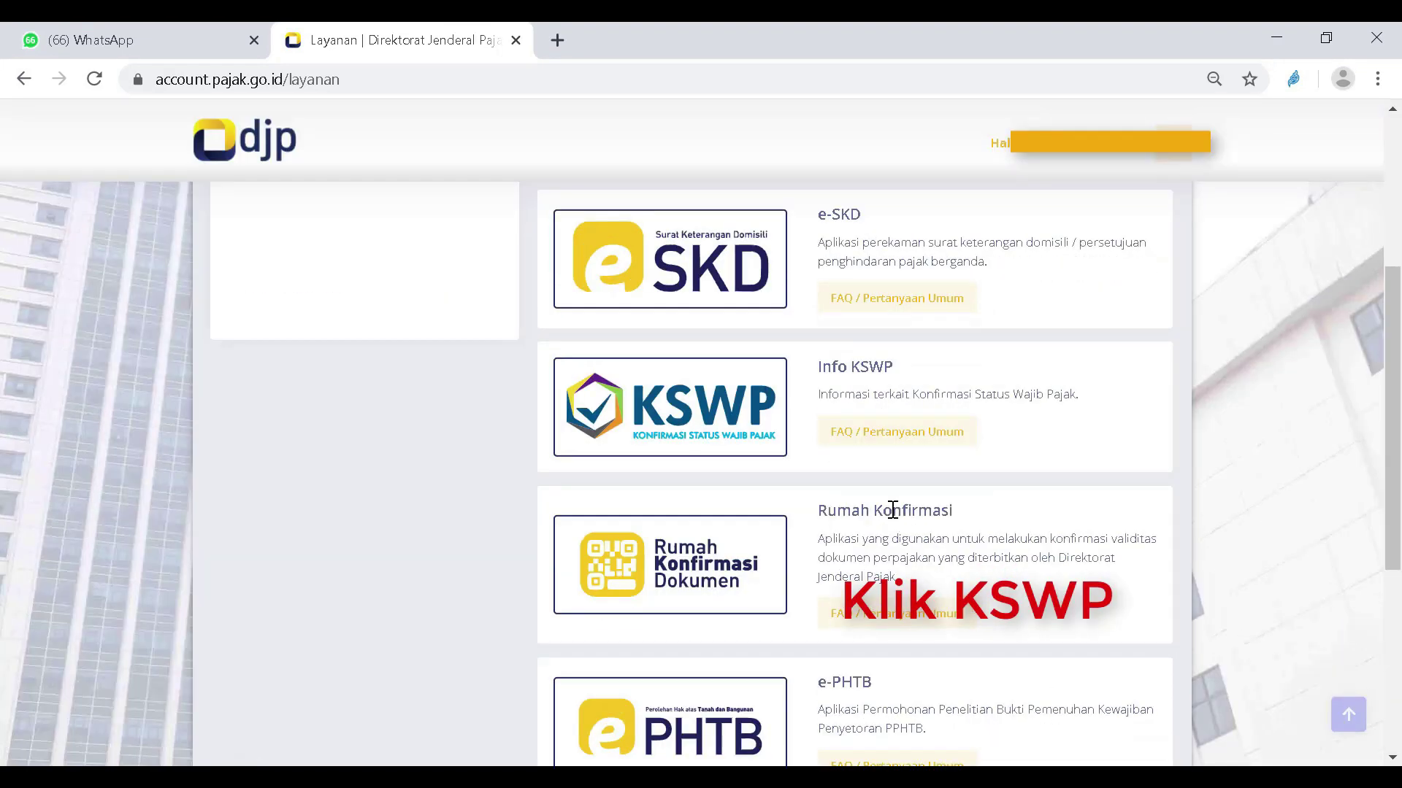
left_click(683, 416)
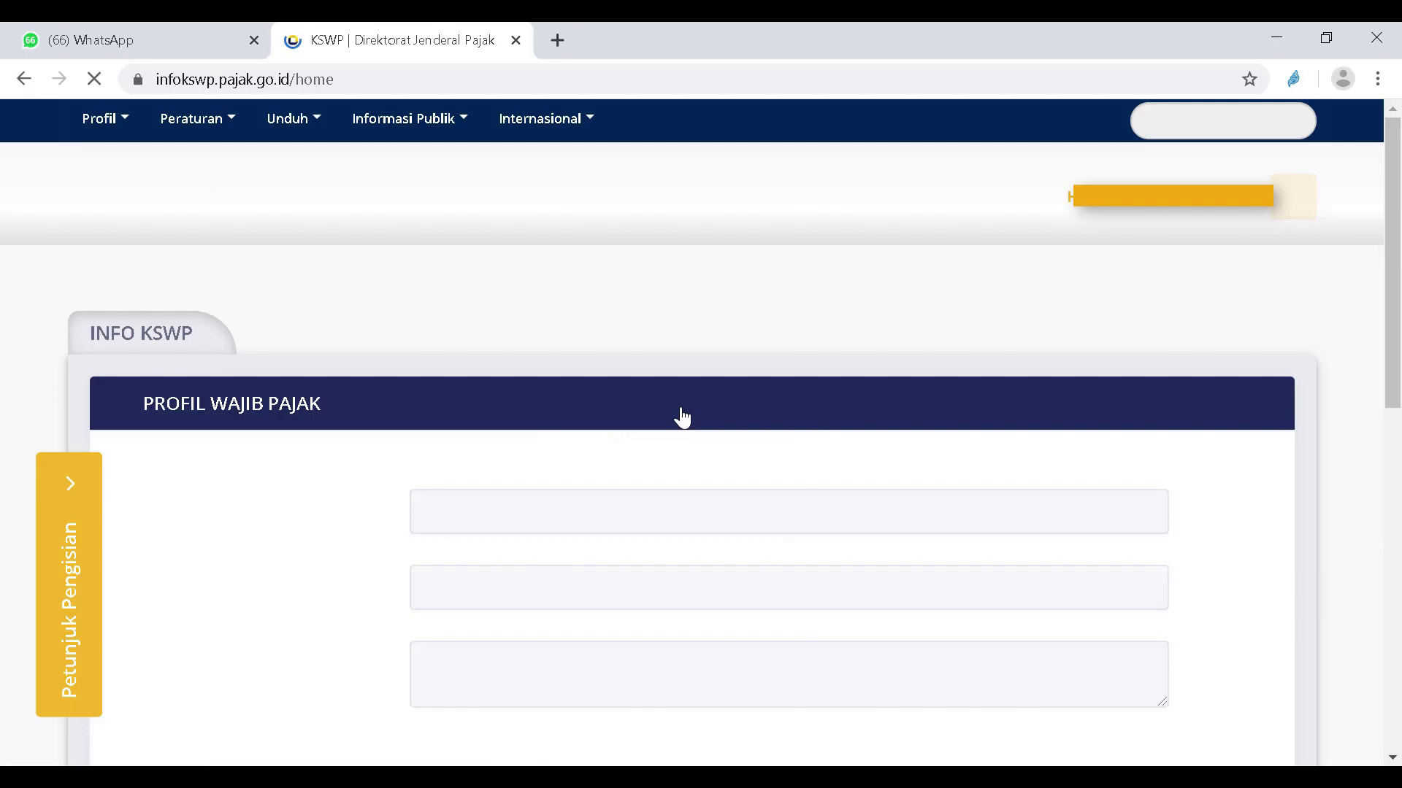
Choose Surat Keterangan (PP 23) as the purpose of the compliance profile and submit the security code.
scroll(685, 413, "down", 5)
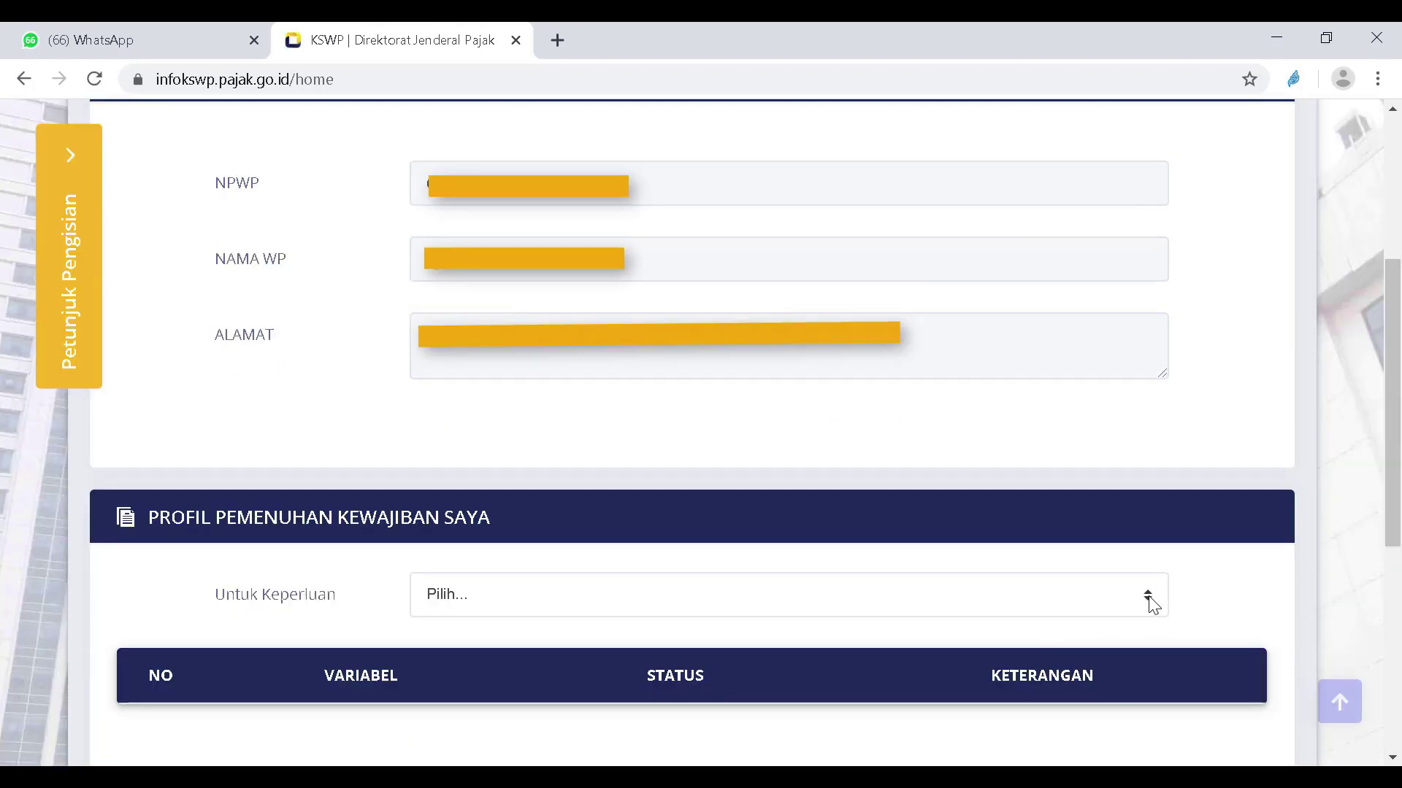
left_click(1151, 605)
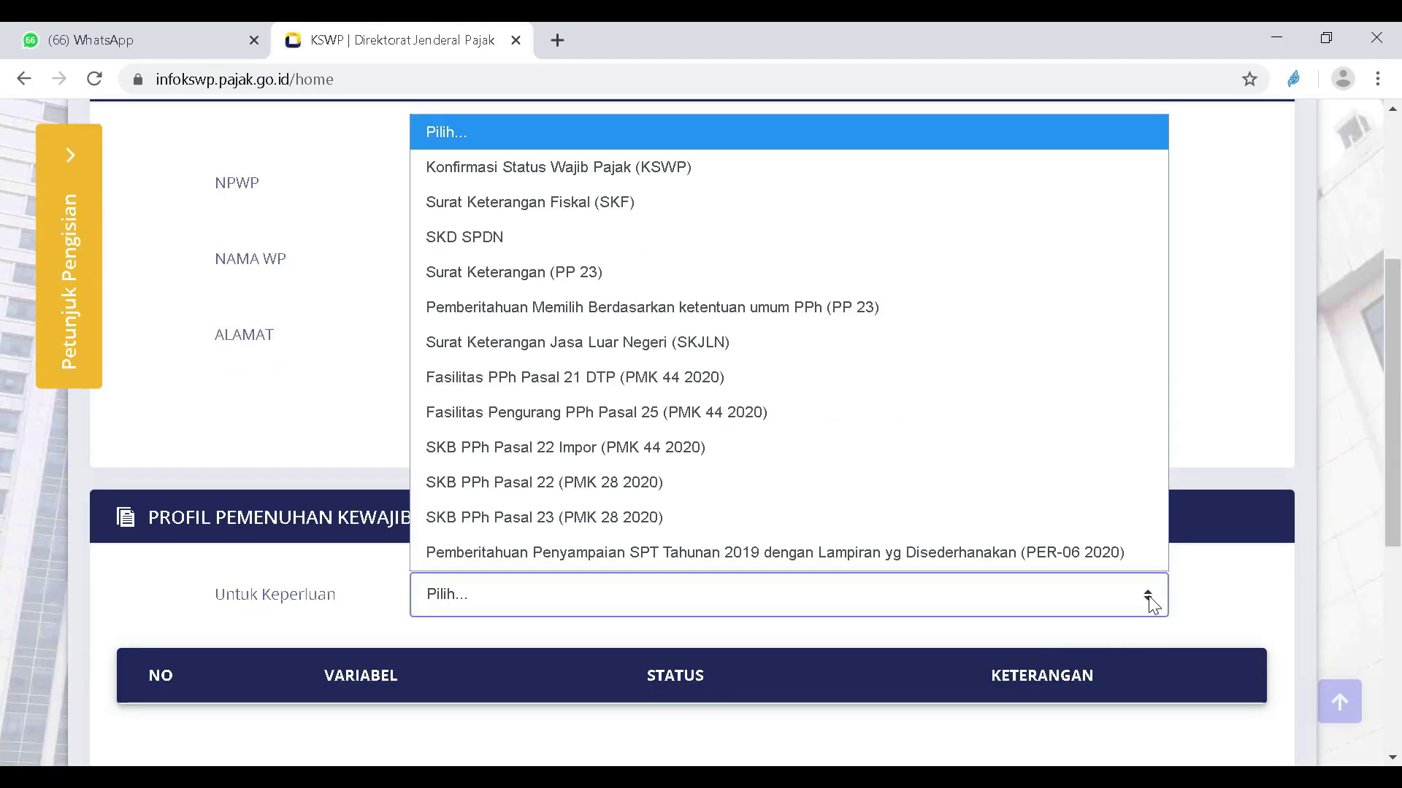
left_click(548, 272)
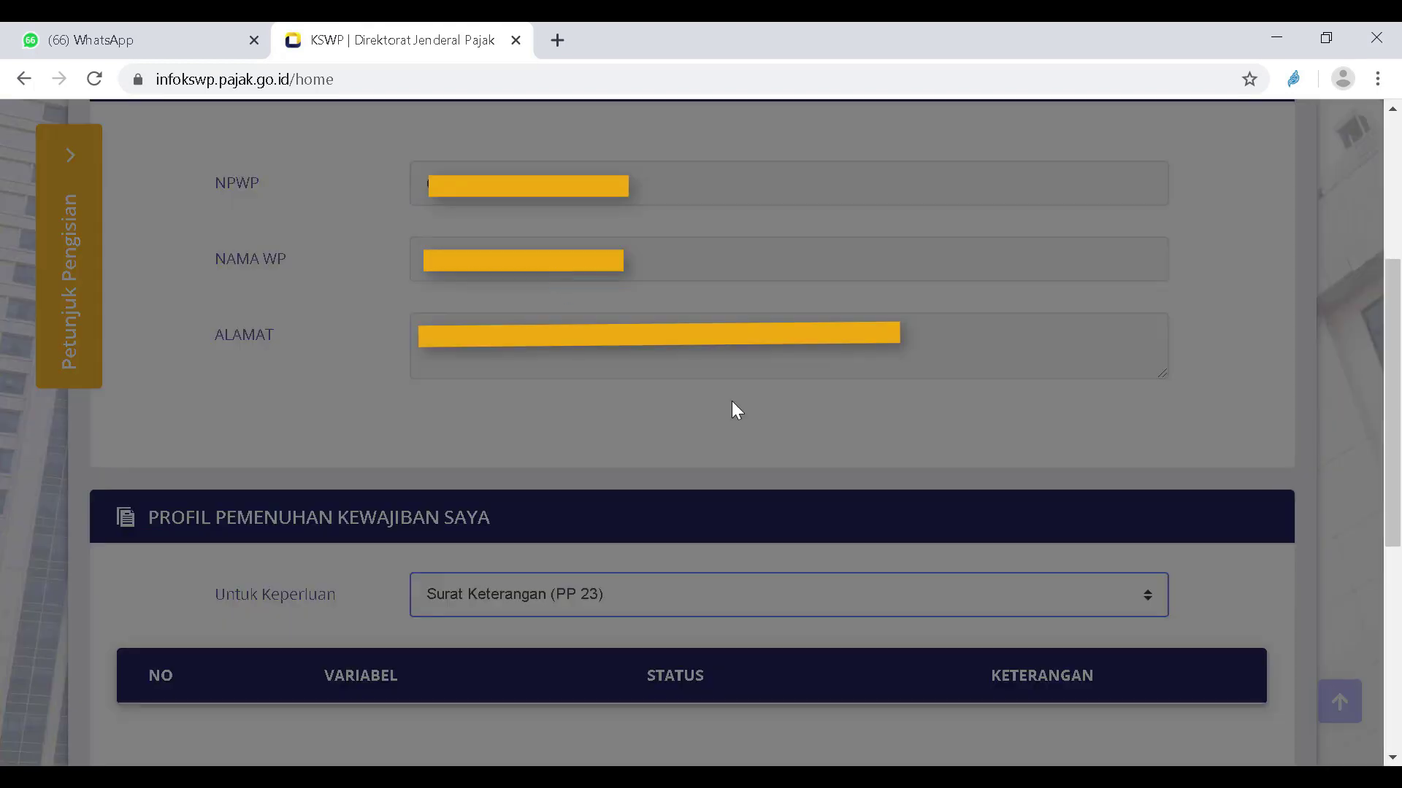
left_click(763, 349)
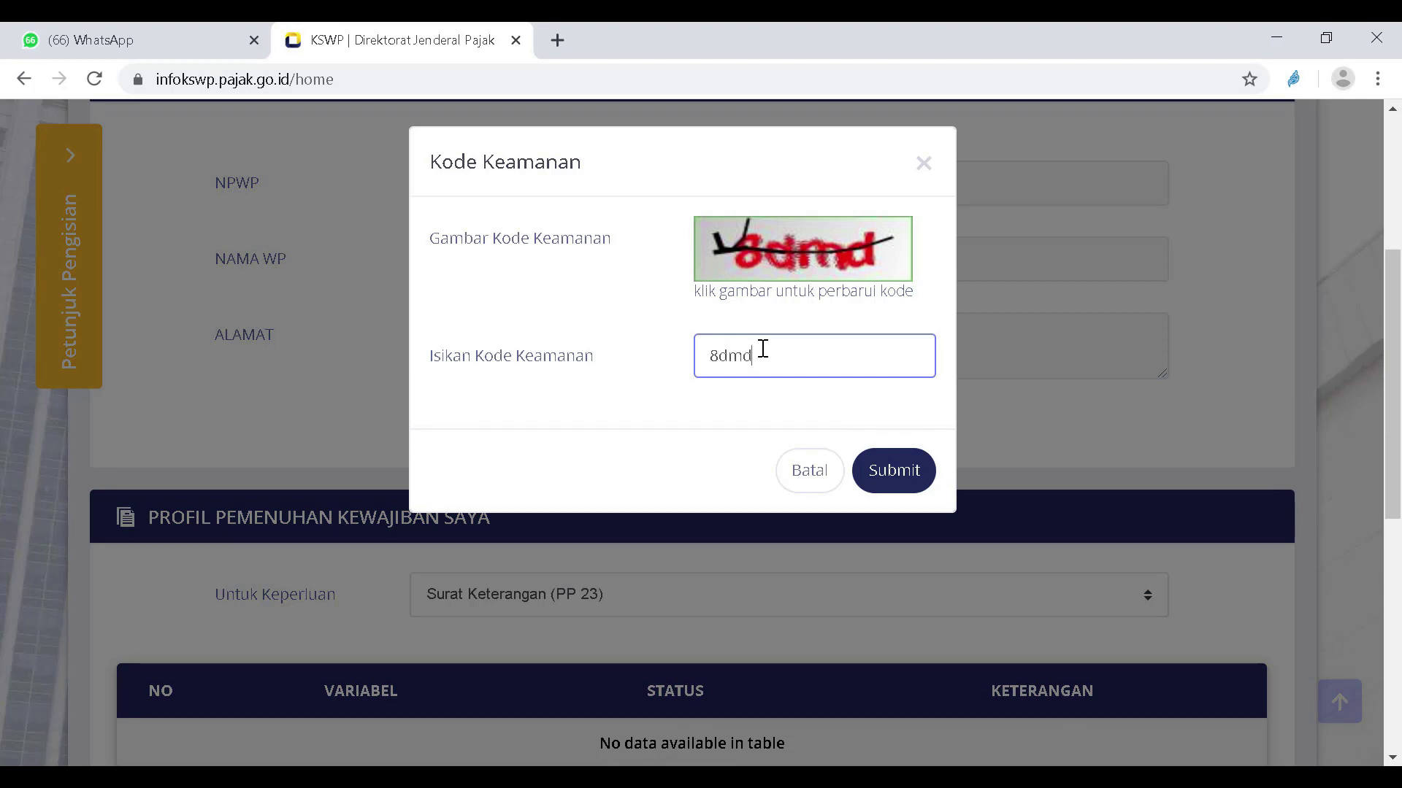
left_click(887, 467)
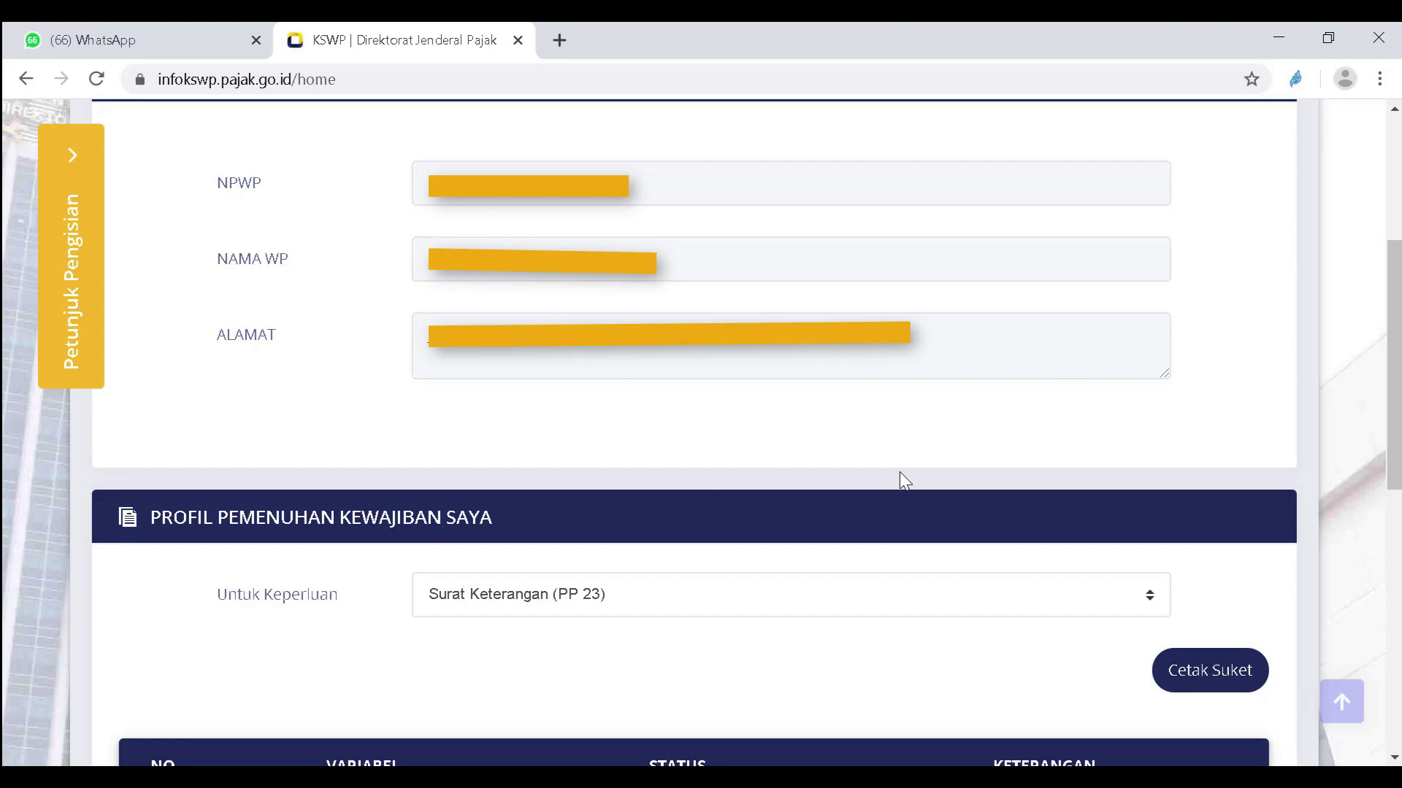
Print the Surat Keterangan PP 23 from the compliance profile and agree to have the application data stored.
scroll(899, 472, "down", 4)
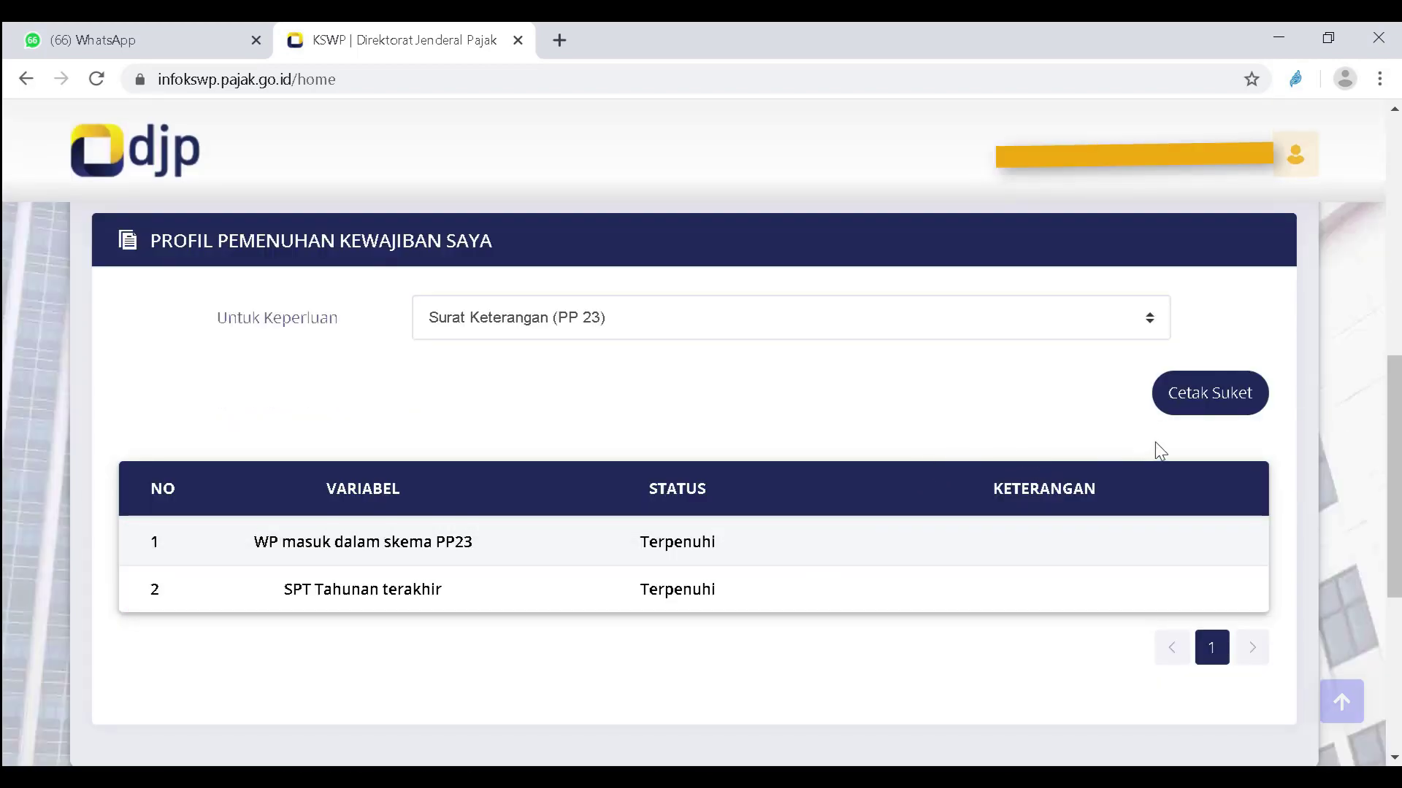
left_click(1195, 397)
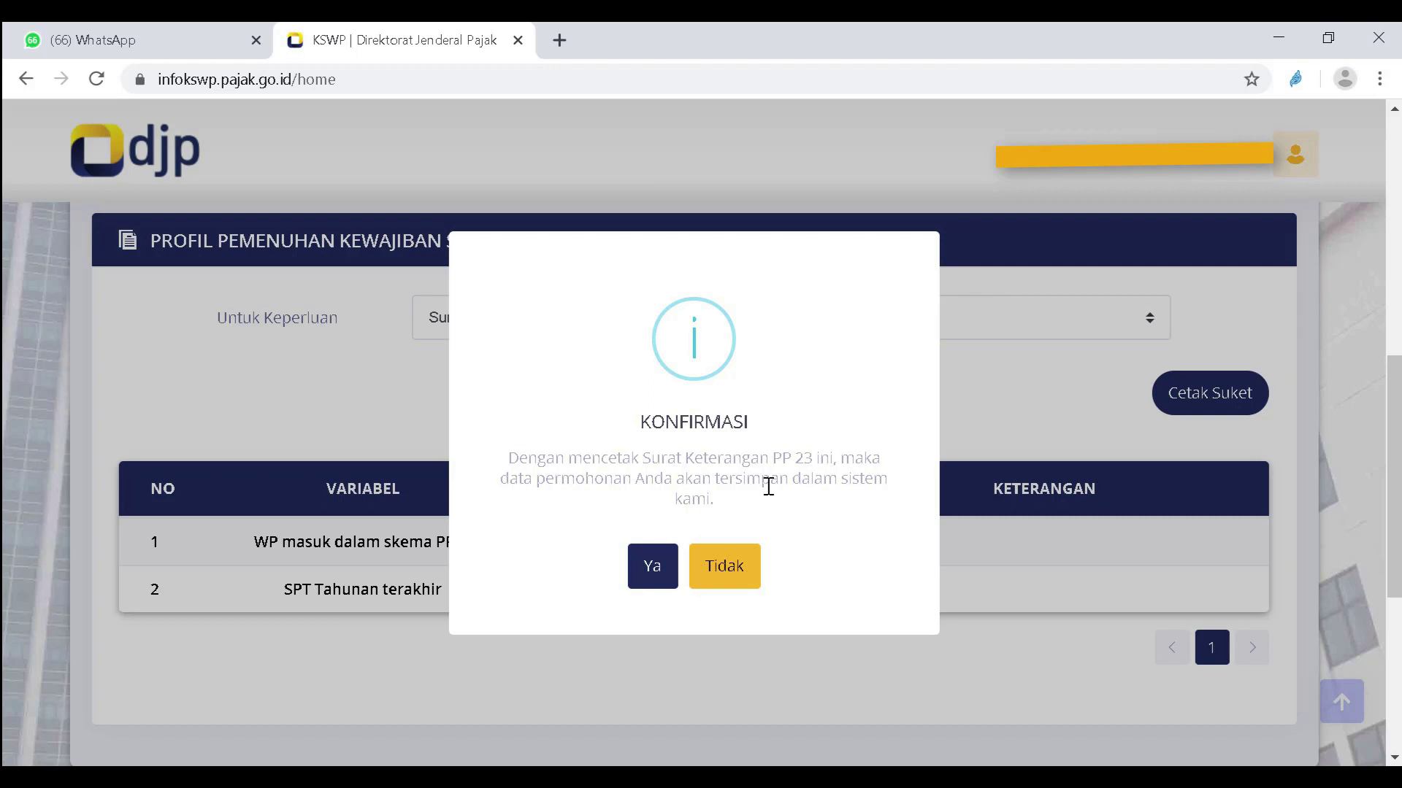
left_click(650, 583)
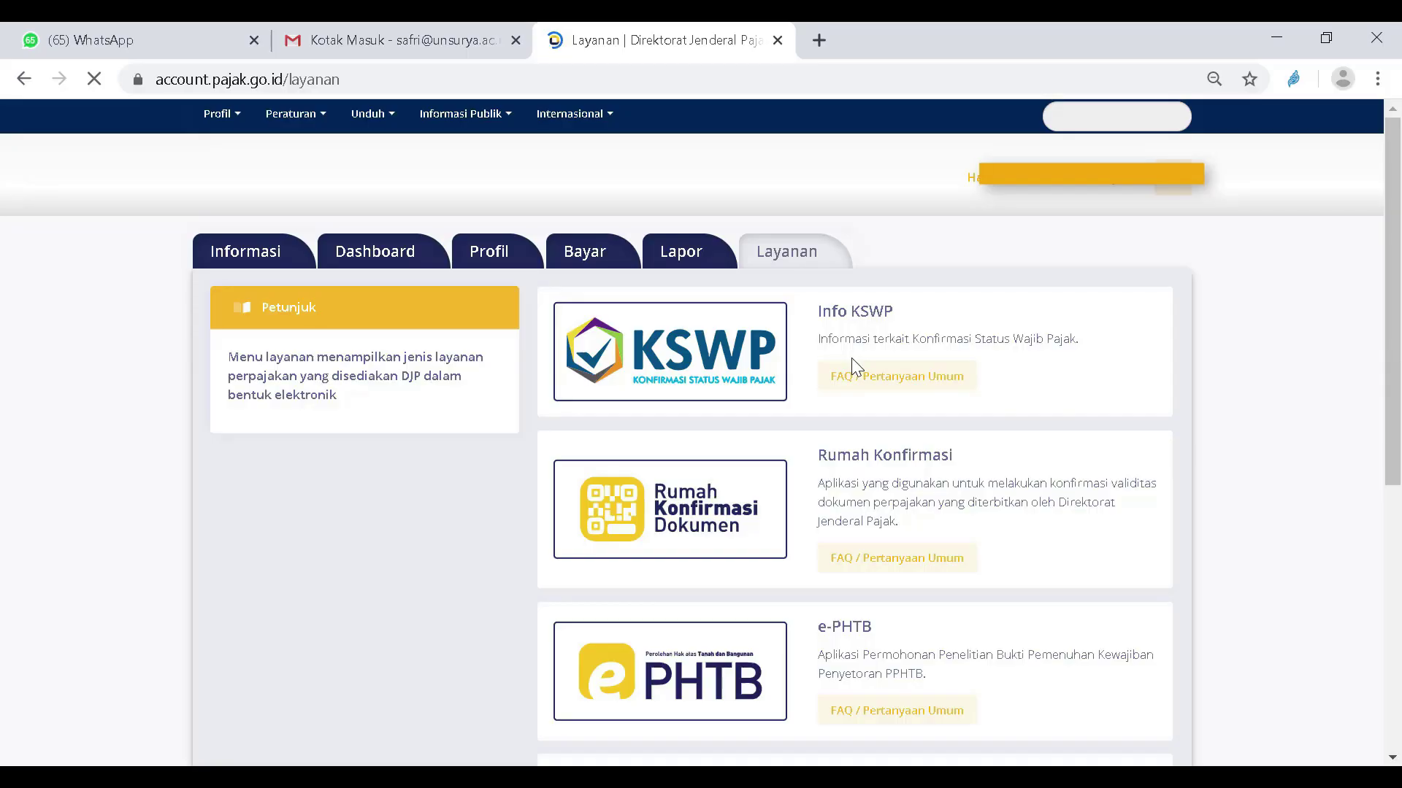
Open Info KSWP for the other taxpayer account and choose Surat Keterangan (PP 23) as the purpose.
left_click(705, 365)
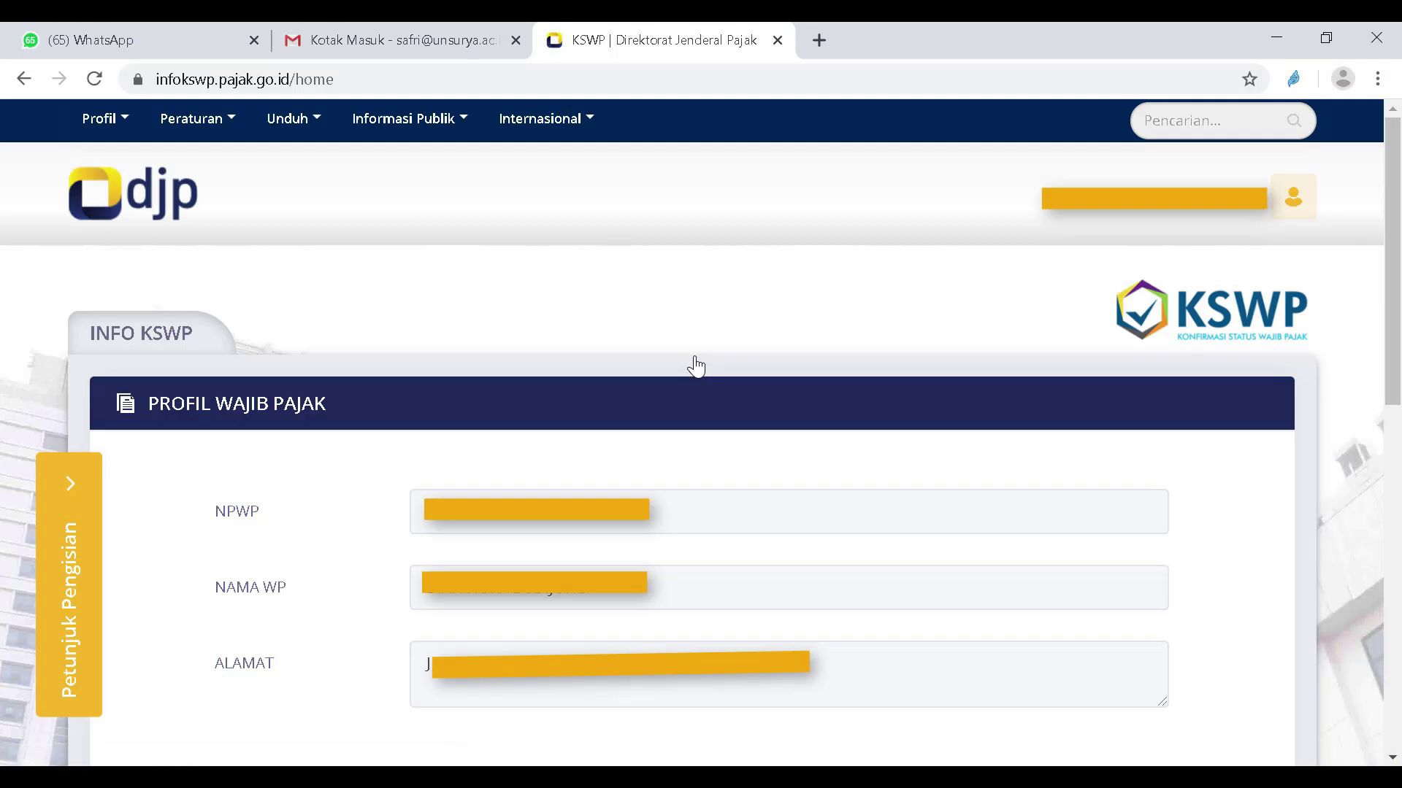
scroll(704, 365, "down", 5)
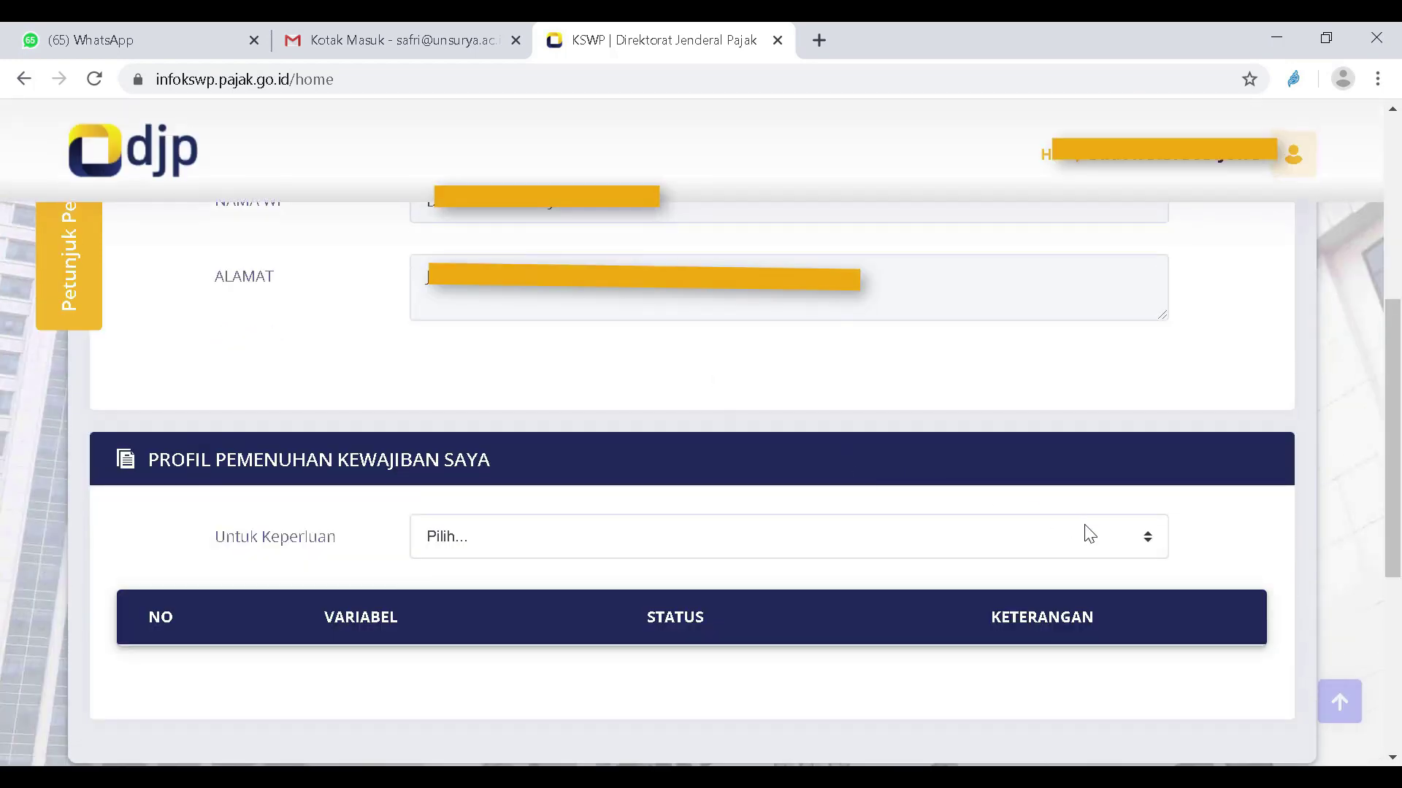
left_click(1151, 548)
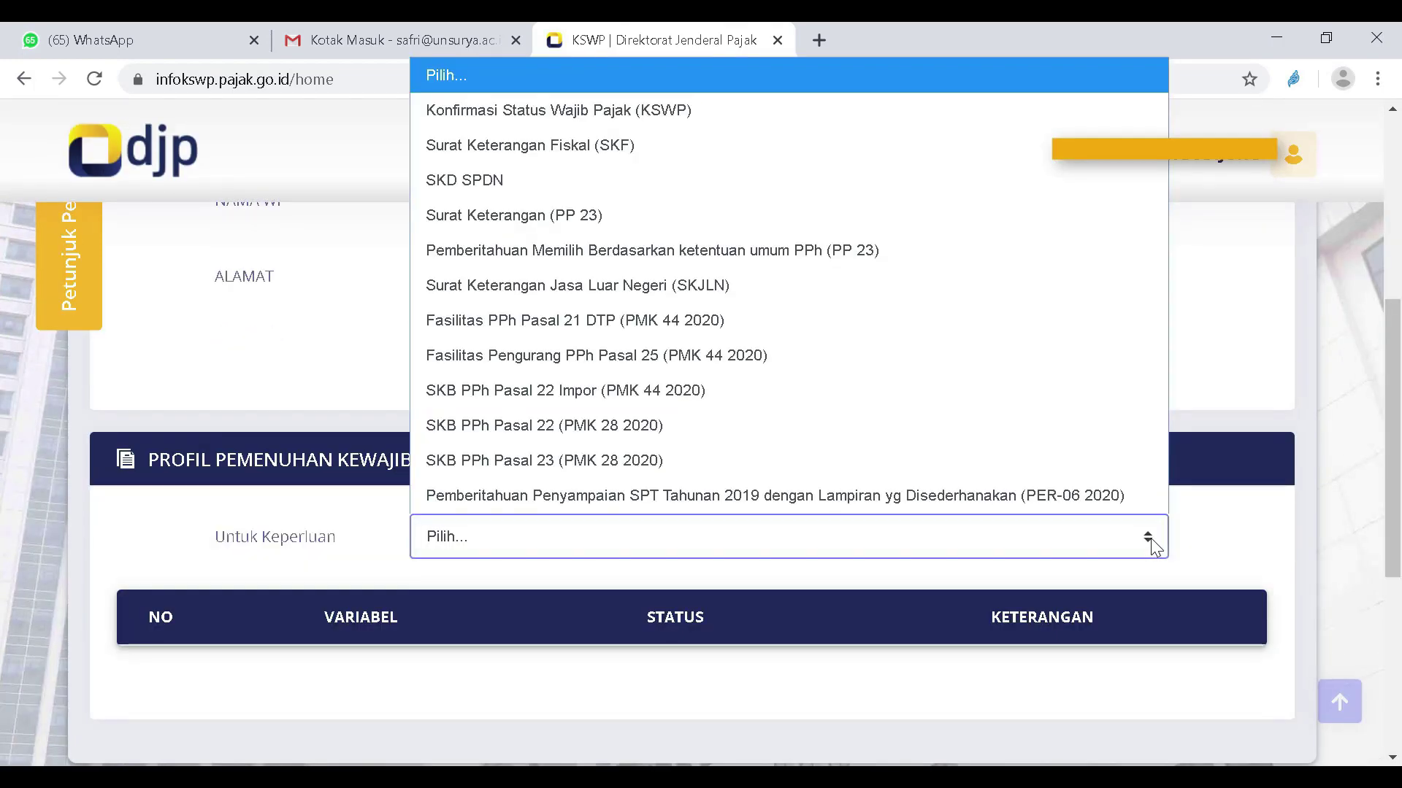
left_click(604, 215)
Submit the security code and review the status of each PP 23 requirement in the compliance table.
left_click(764, 353)
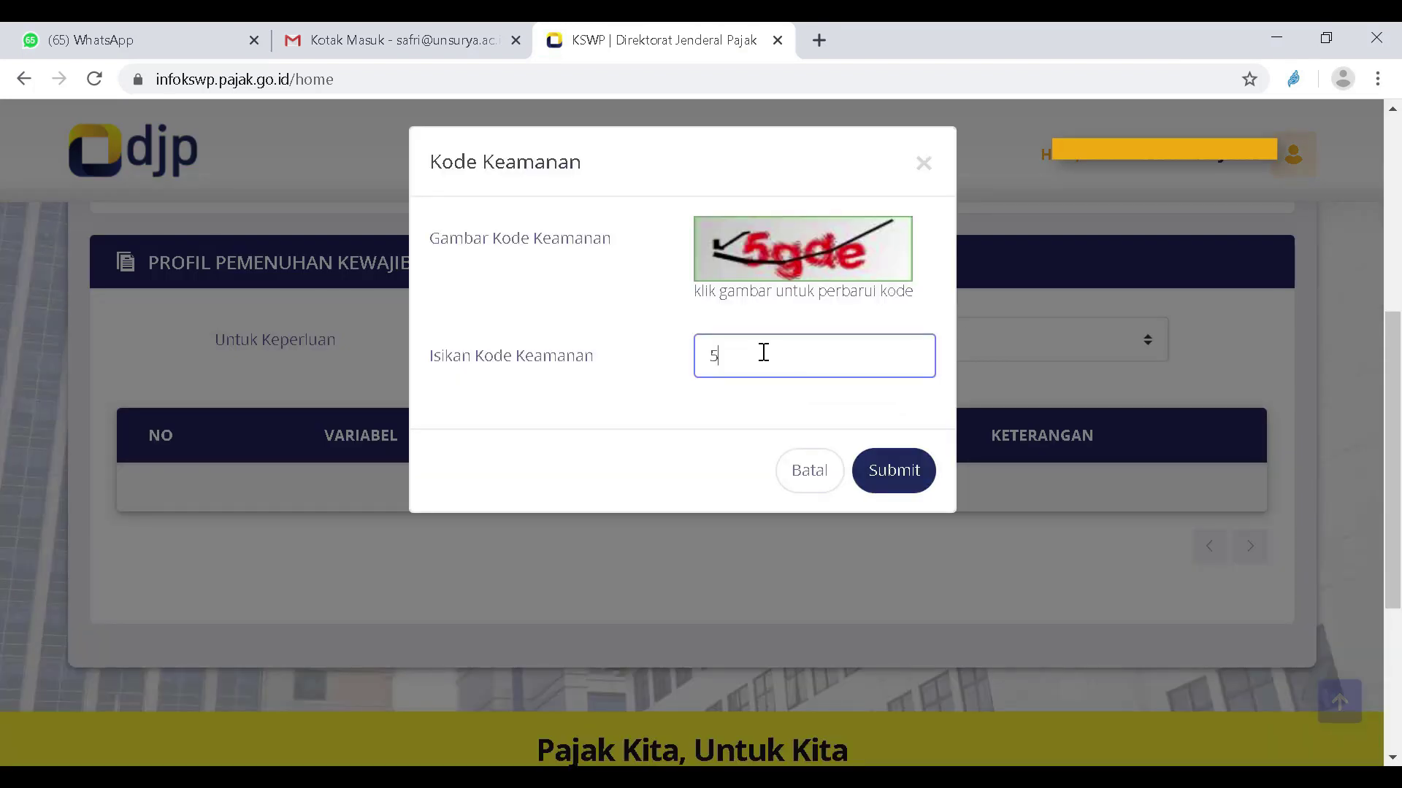
type("5gde")
left_click(912, 483)
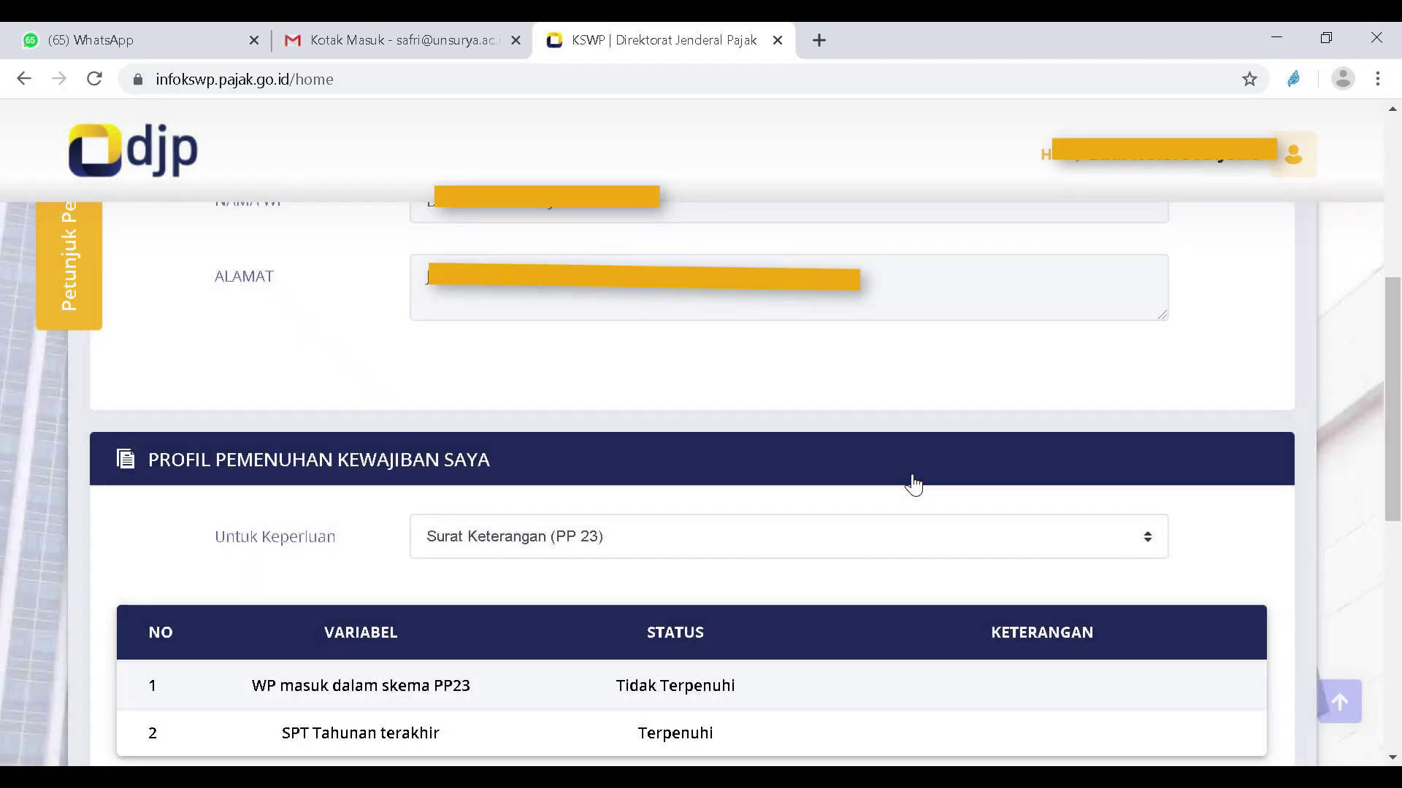
scroll(912, 484, "down", 1)
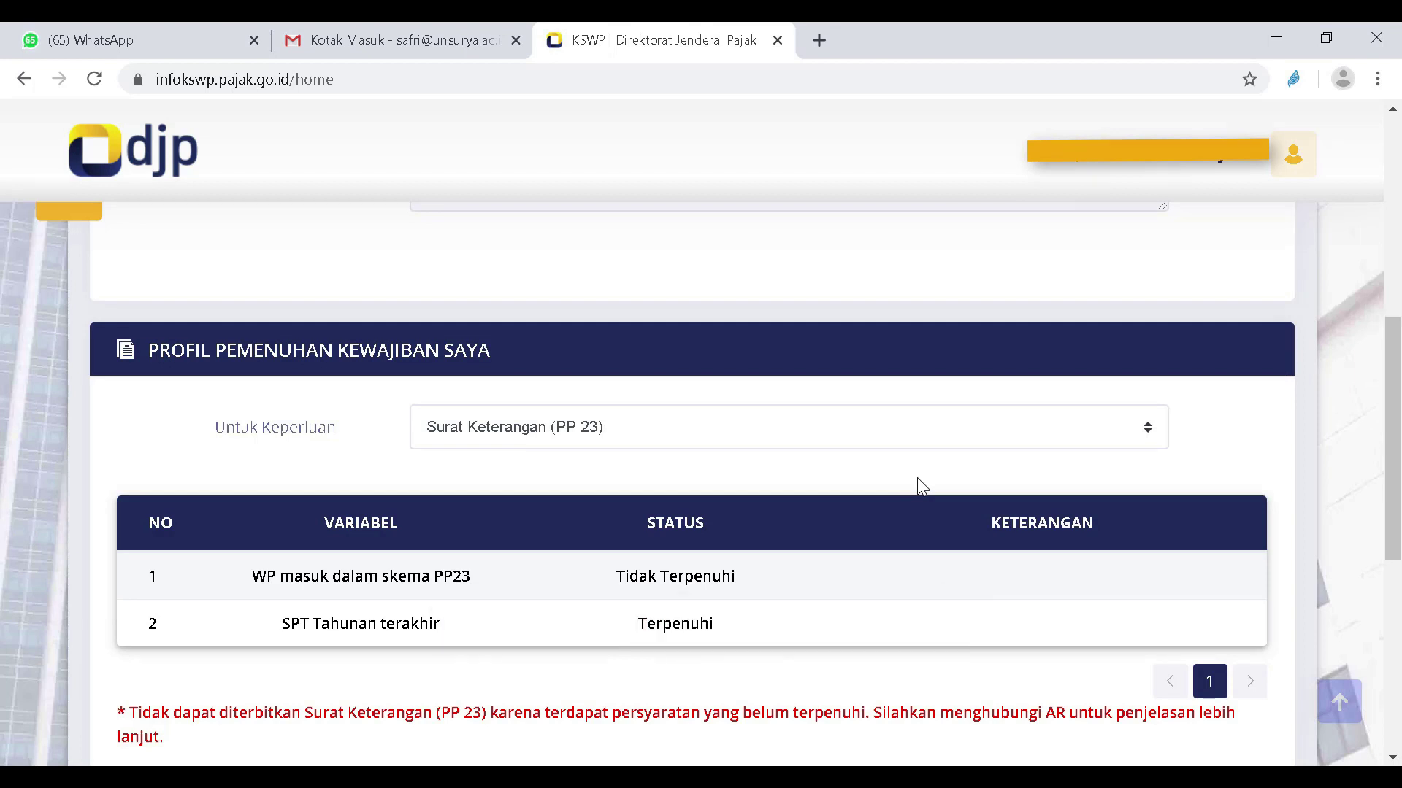
scroll(924, 481, "down", 1)
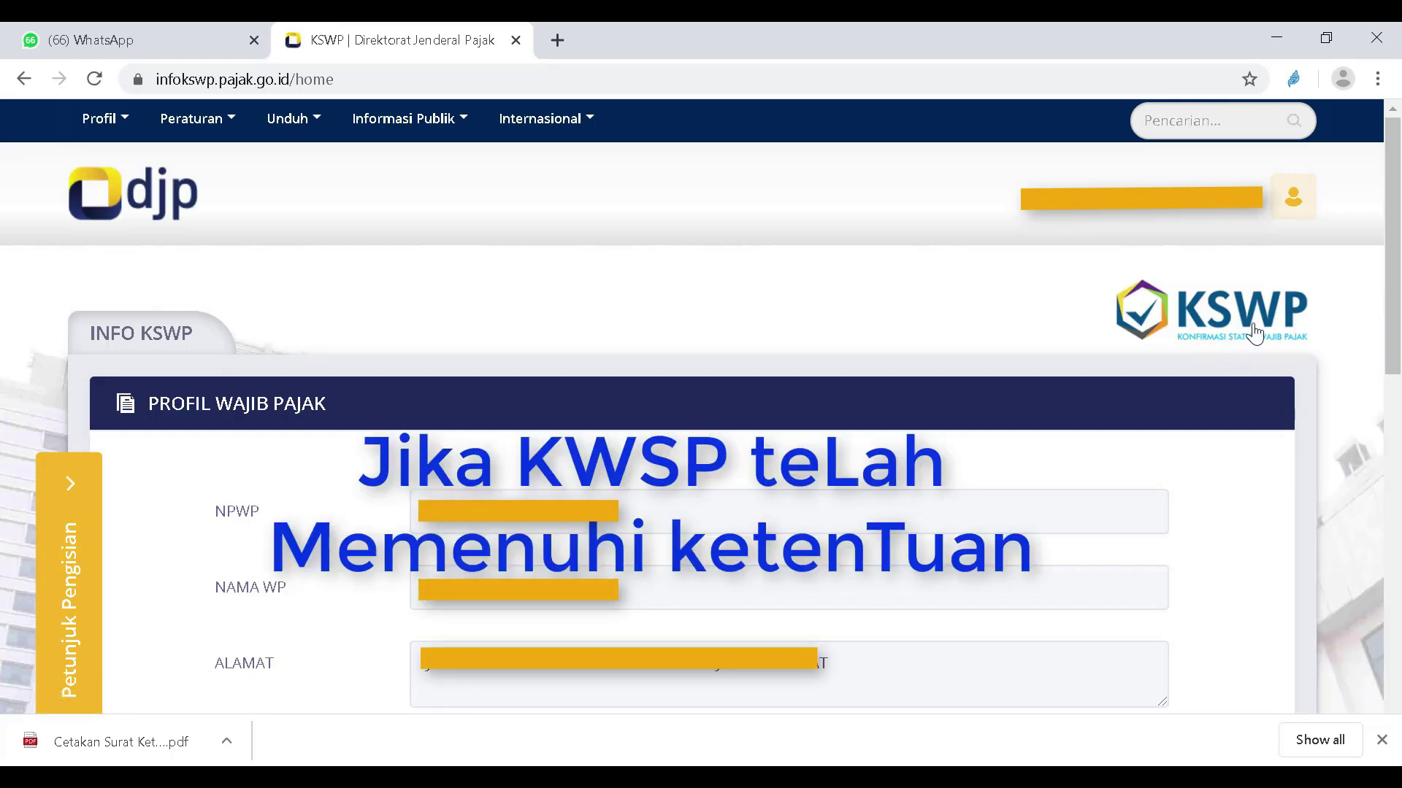
Open the service feature activation settings (Aktivasi Fitur Layanan) in the taxpayer's account profile.
left_click(1292, 204)
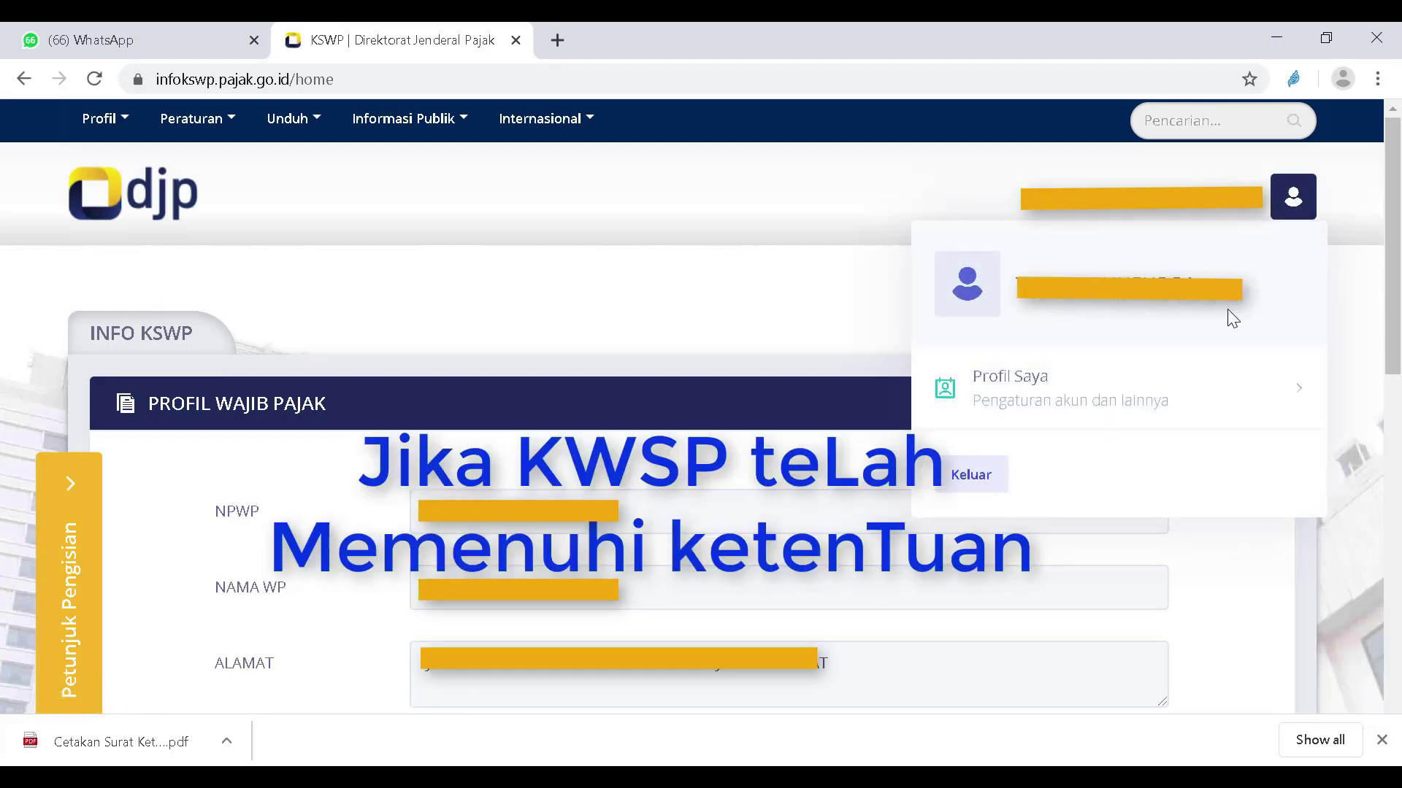
left_click(1010, 385)
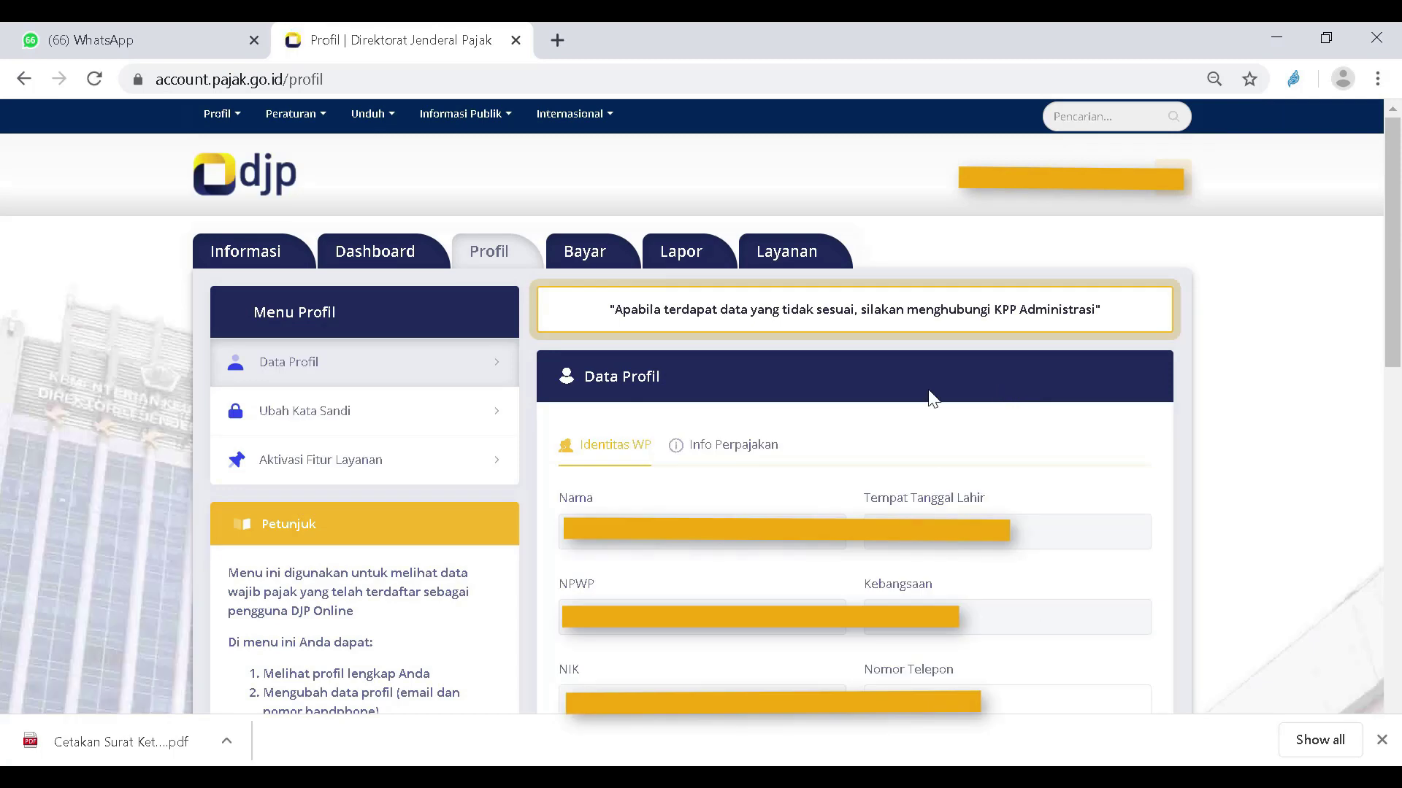
left_click(369, 465)
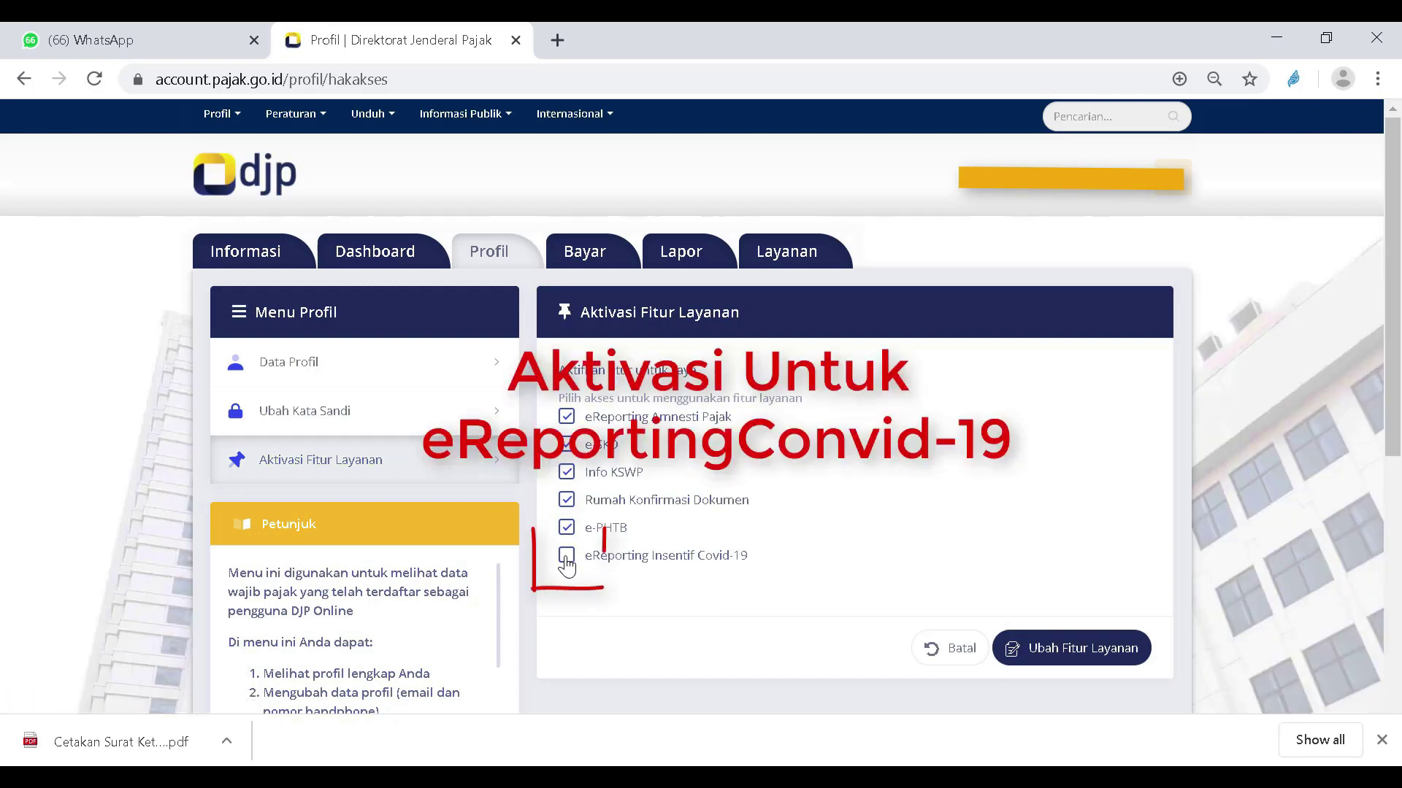
Activate the eReporting Insentif Covid-19 feature for the account and confirm the service feature change.
left_click(1058, 655)
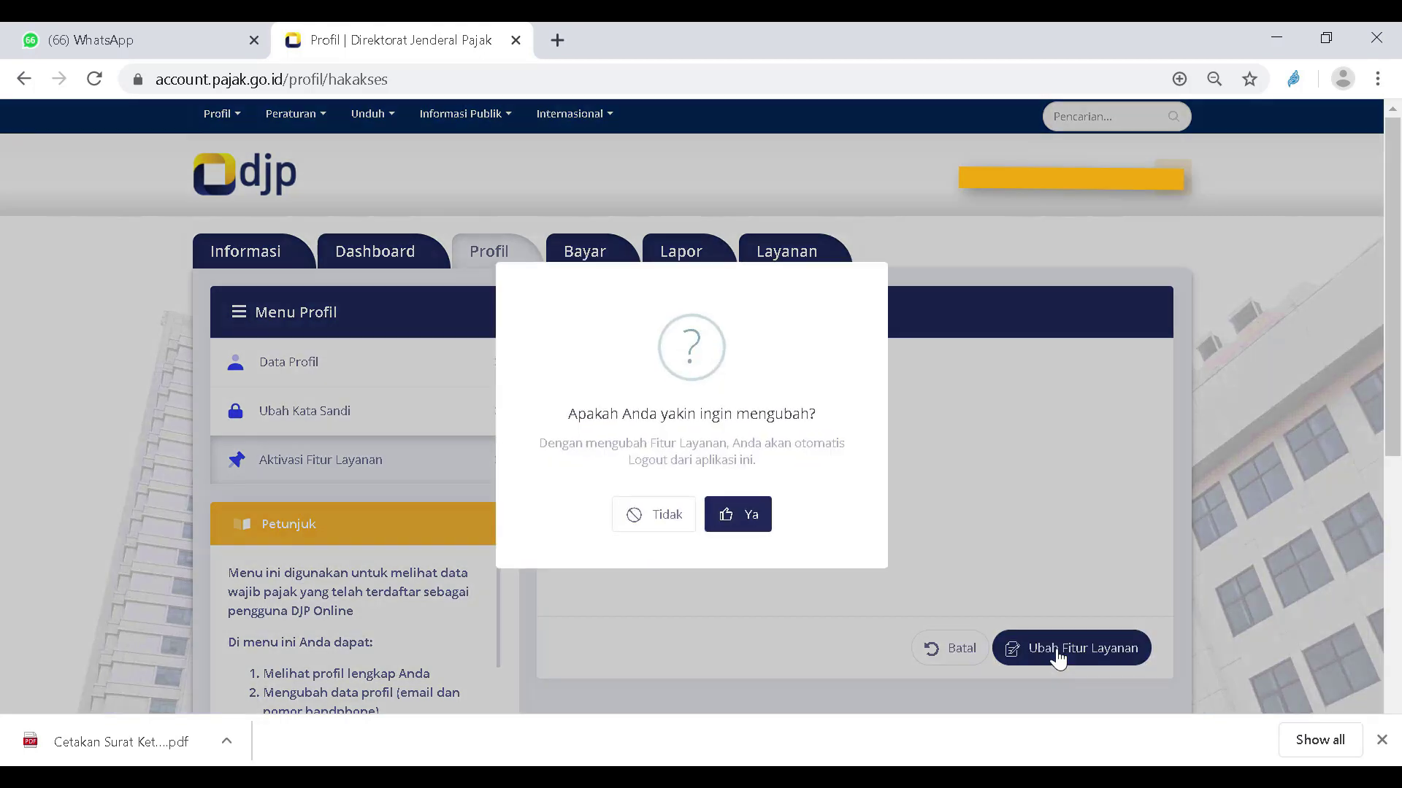
left_click(732, 523)
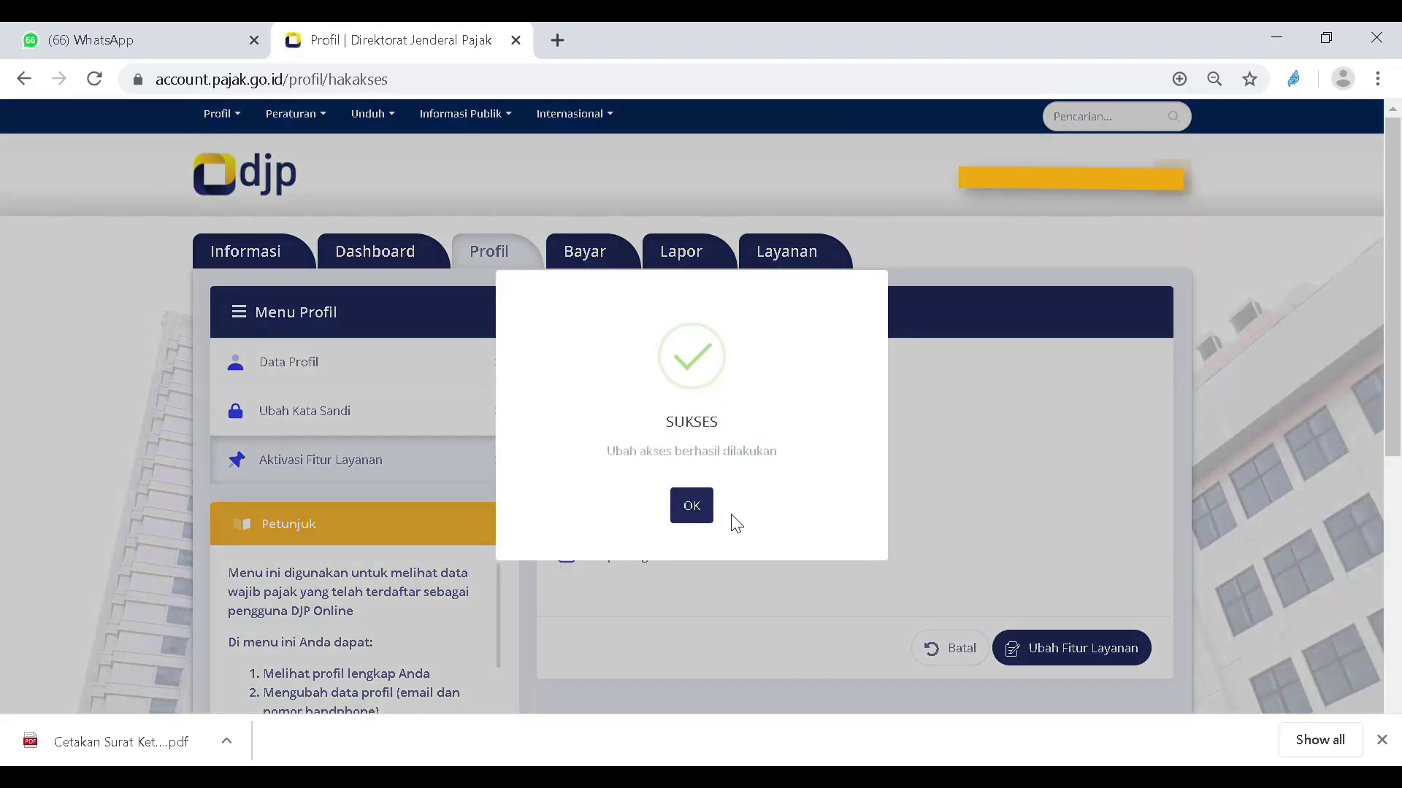
left_click(697, 515)
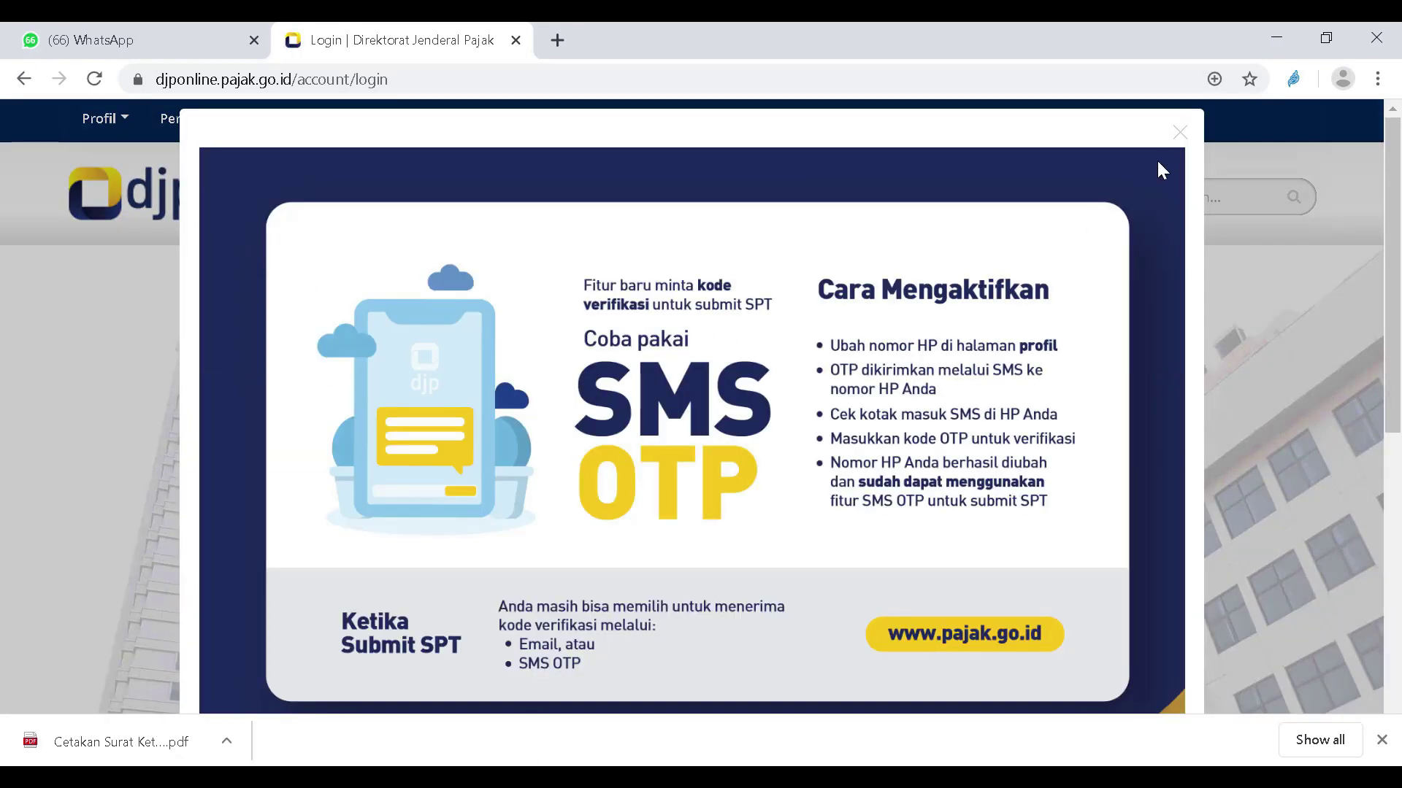
Dismiss the SMS OTP announcement and log back in with the taxpayer number, account password and security code.
left_click(1176, 135)
left_click(555, 485)
left_click(657, 544)
left_click(554, 410)
key("ctrl+v")
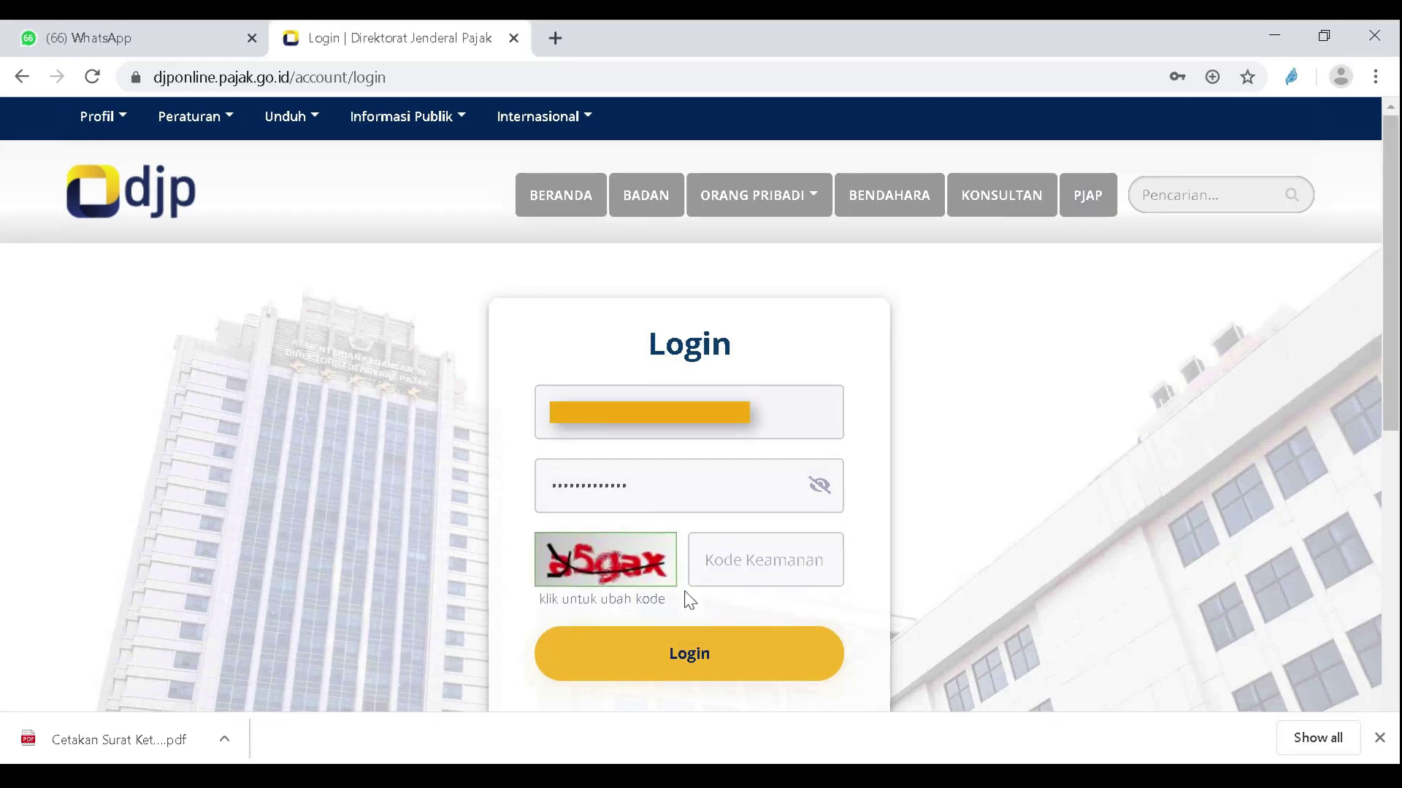
left_click(710, 575)
type("a5gax")
left_click(703, 659)
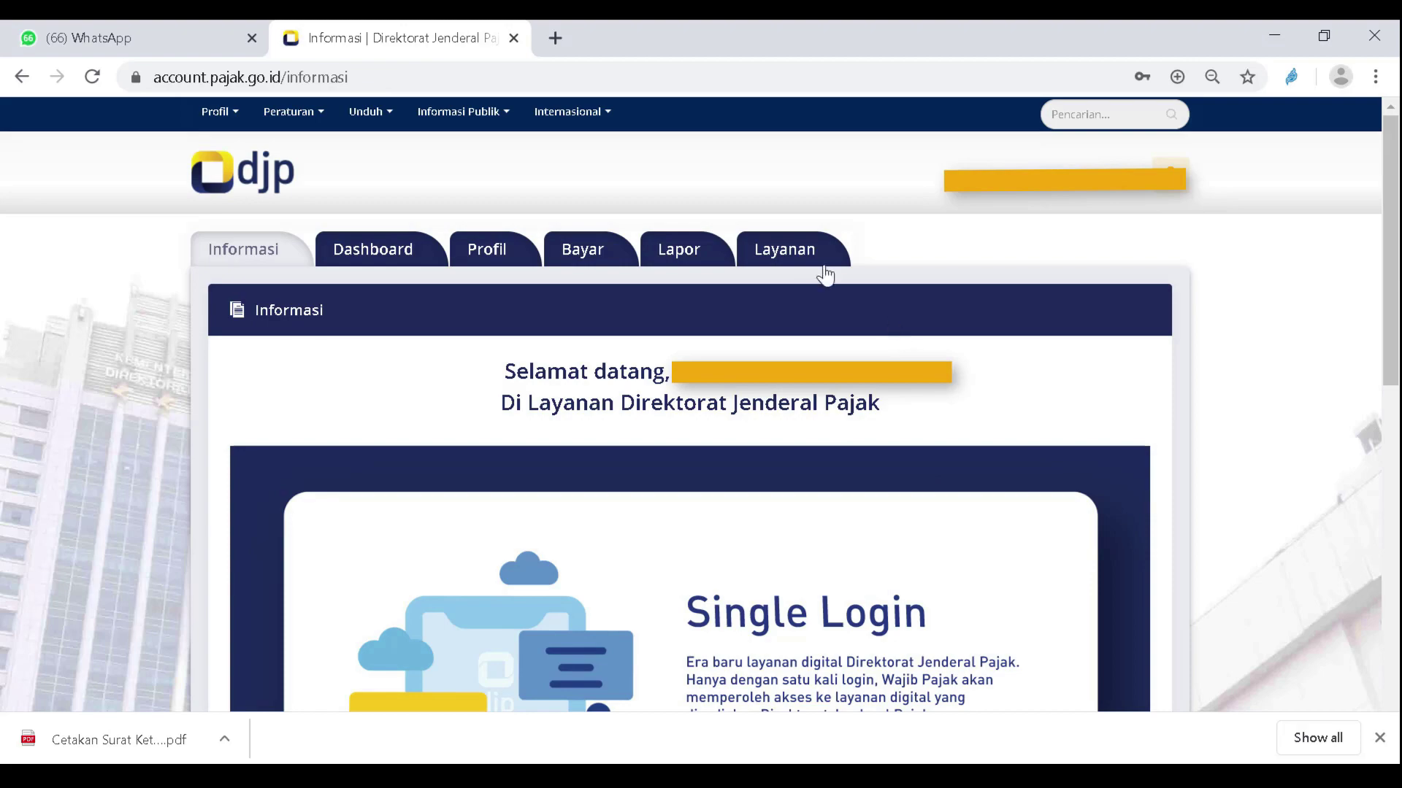
Open the eReporting Insentif Covid-19 service from the Layanan page.
left_click(824, 269)
scroll(817, 292, "down", 4)
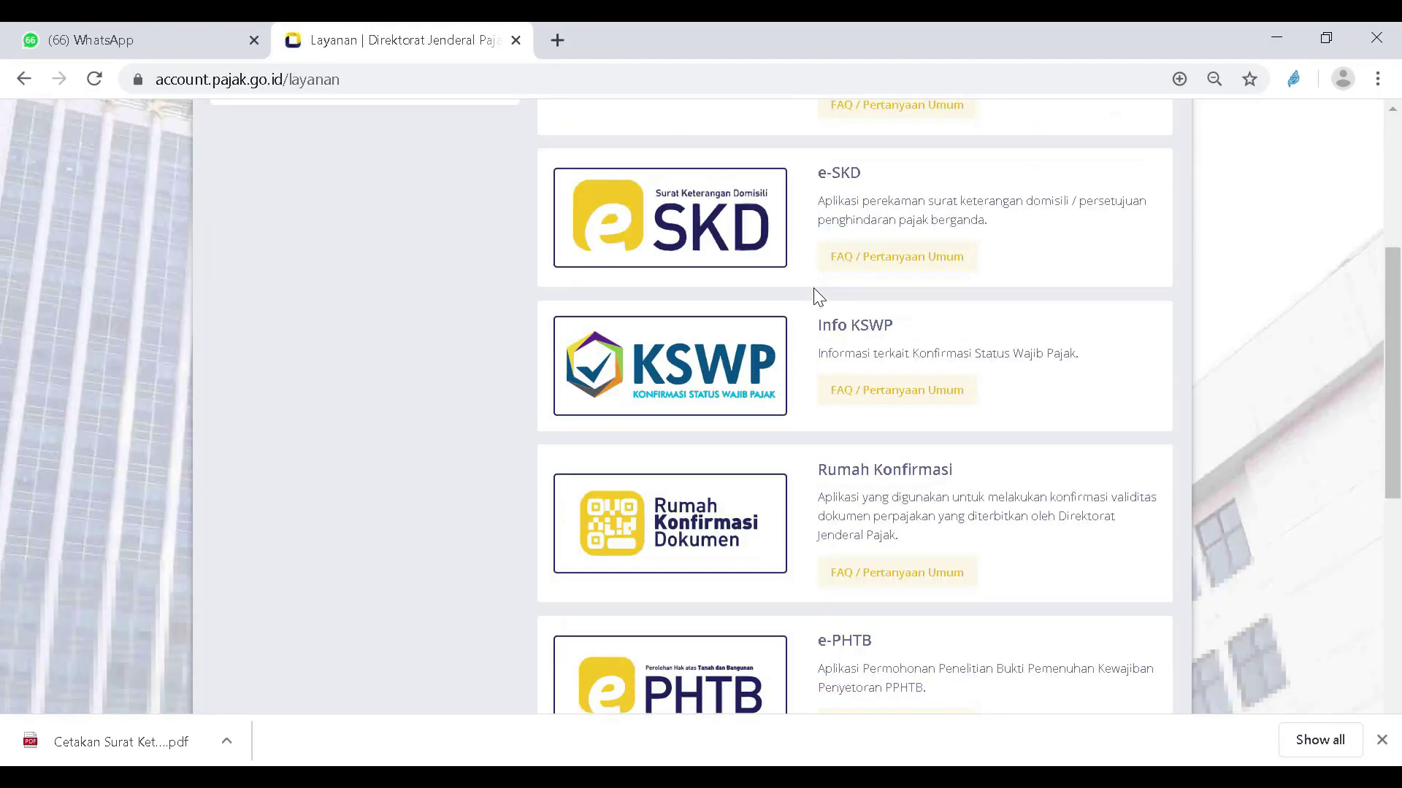
scroll(816, 297, "down", 4)
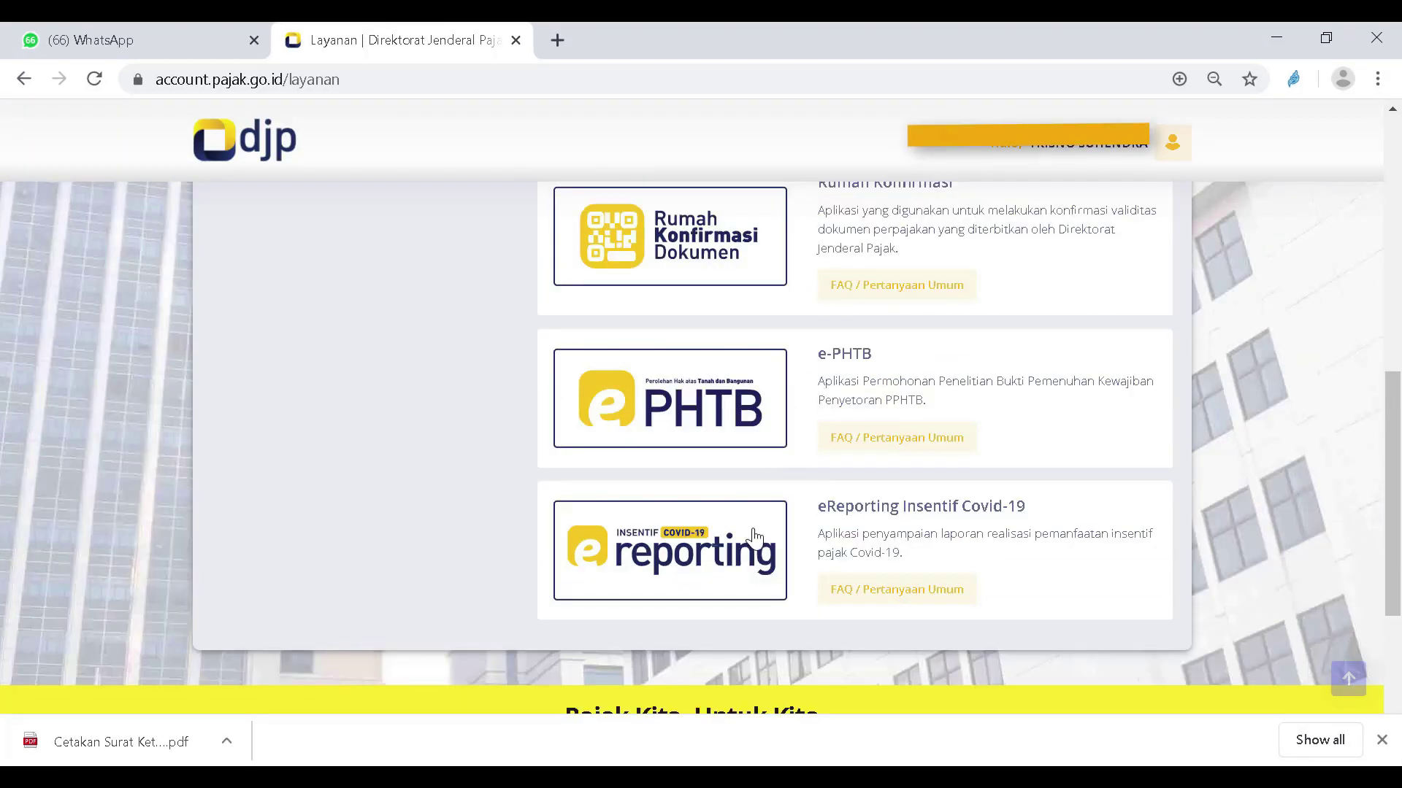
left_click(690, 555)
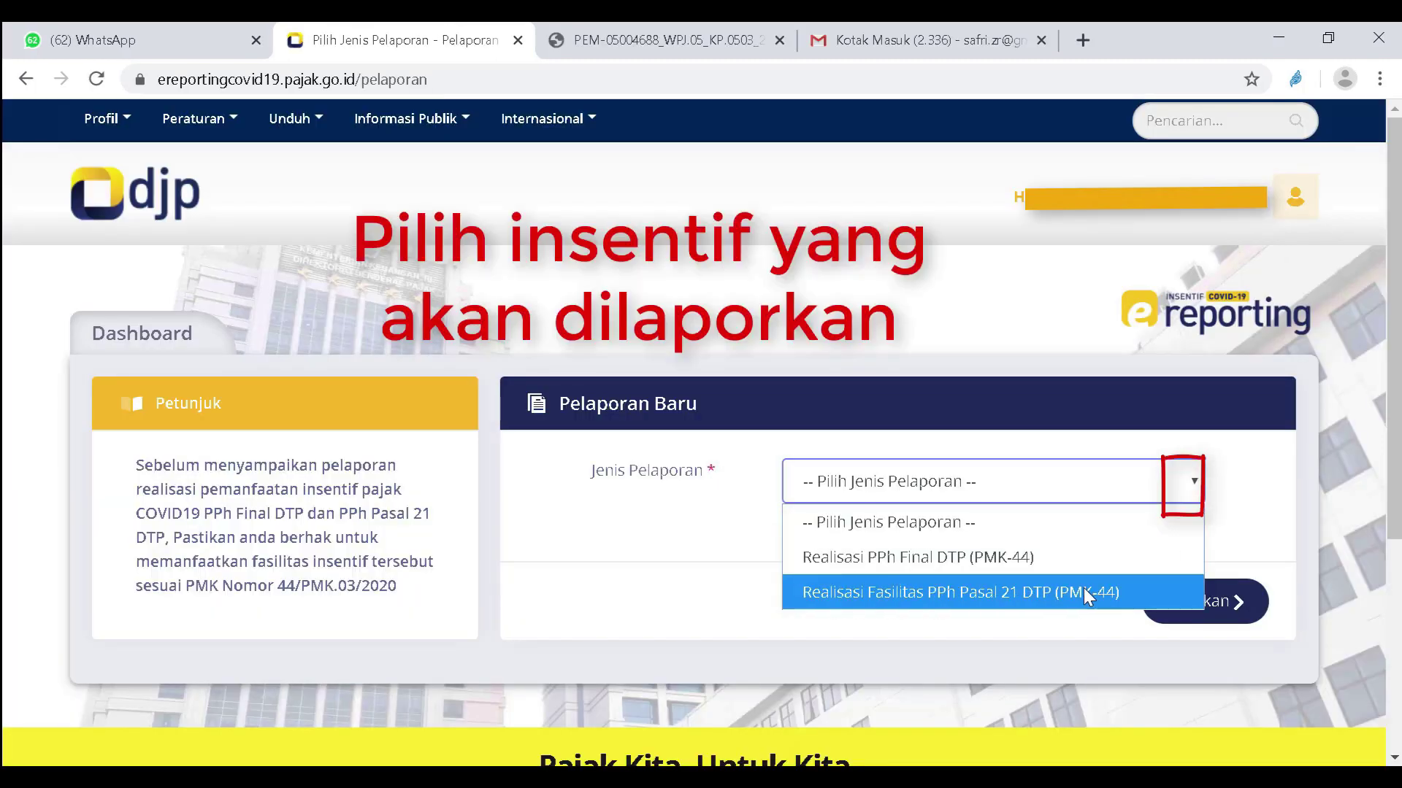
Start a new report of type Realisasi Fasilitas PPh Pasal 21 DTP (PMK-44) and submit the security code.
left_click(1086, 595)
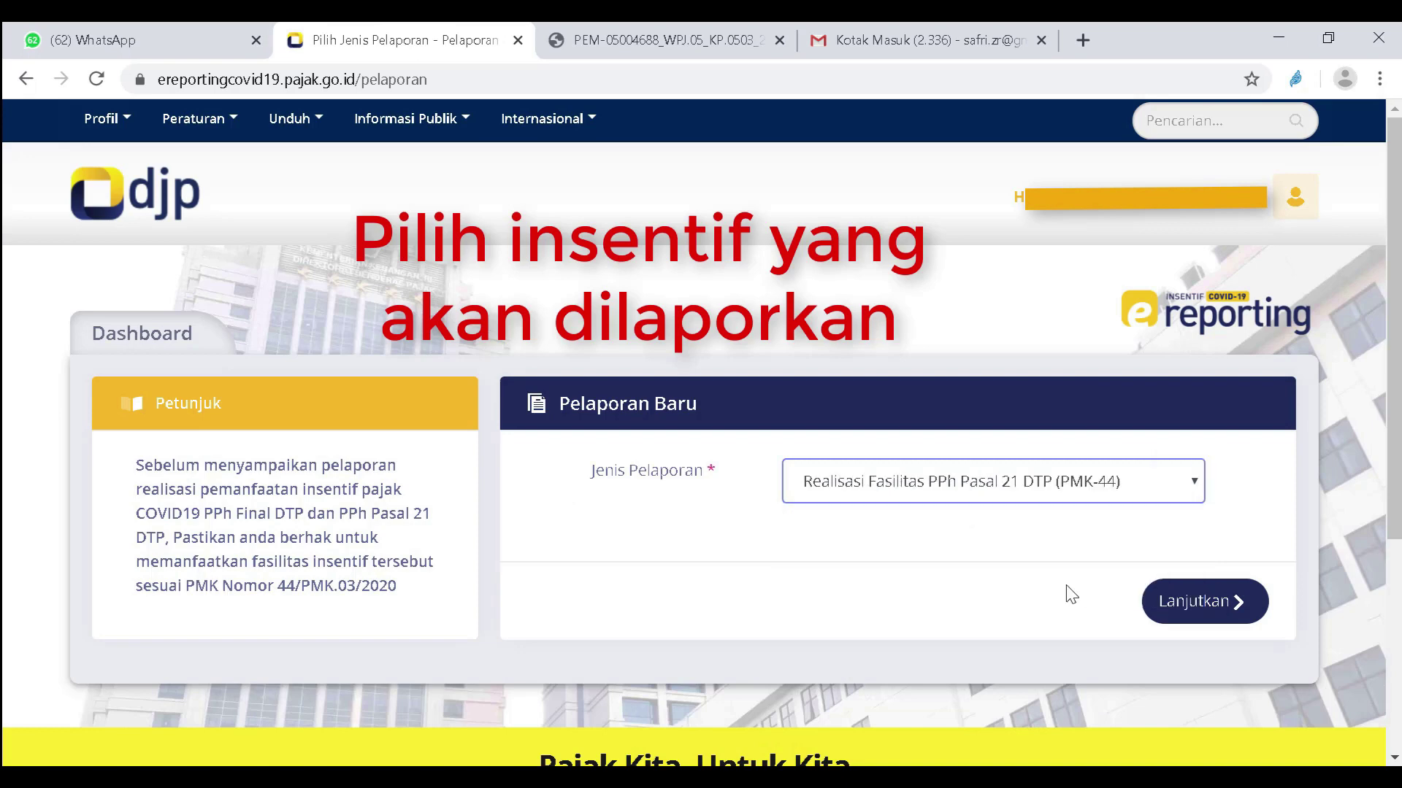
left_click(1203, 606)
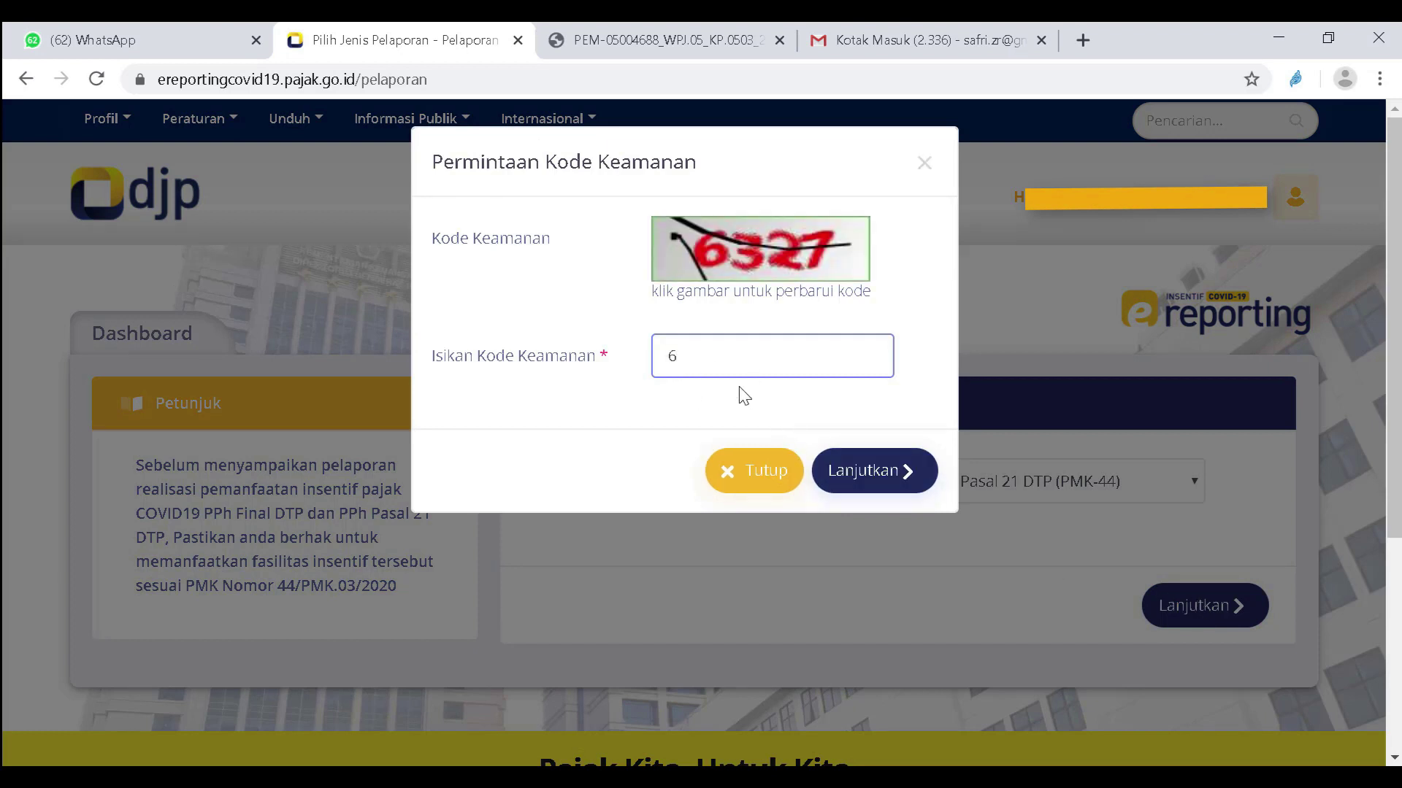
type("6327")
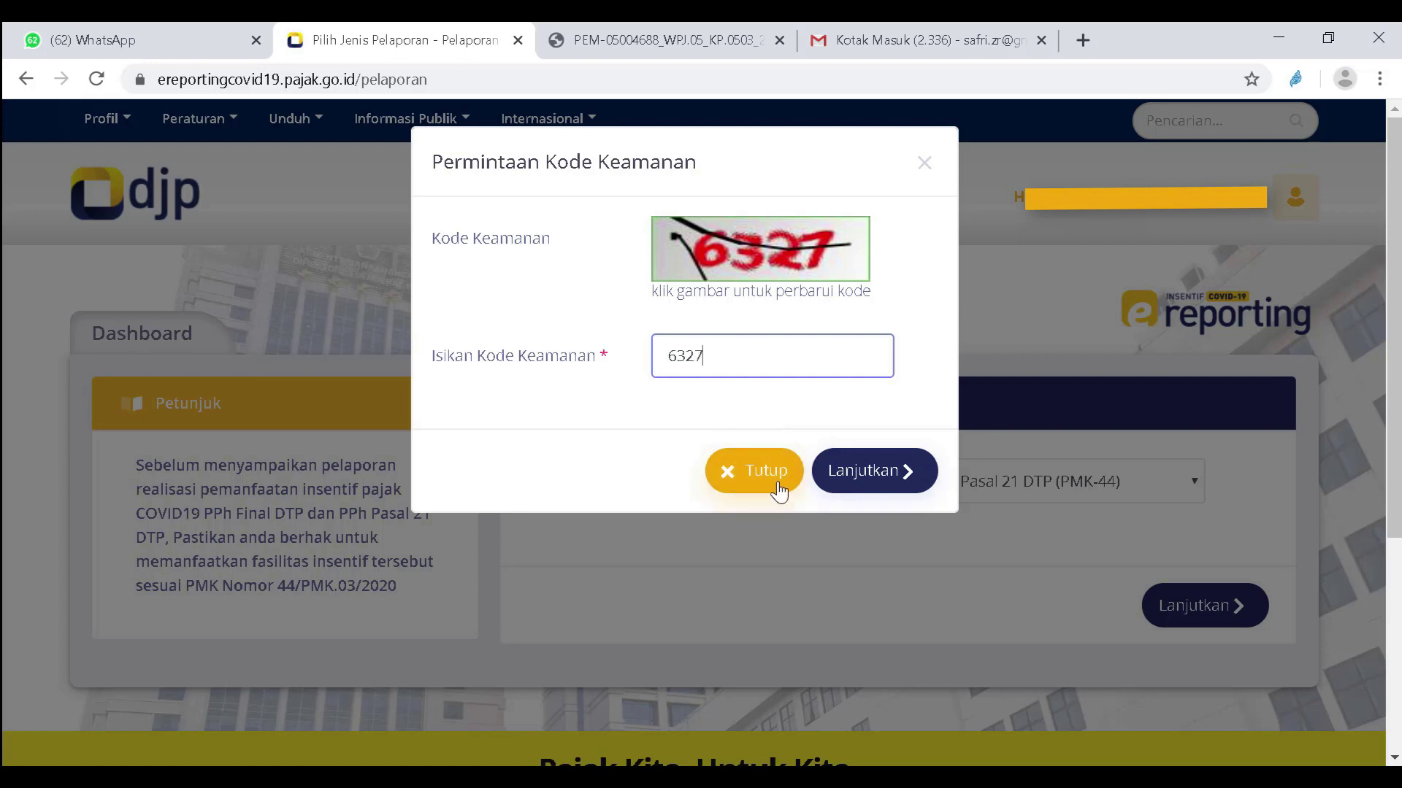
left_click(874, 472)
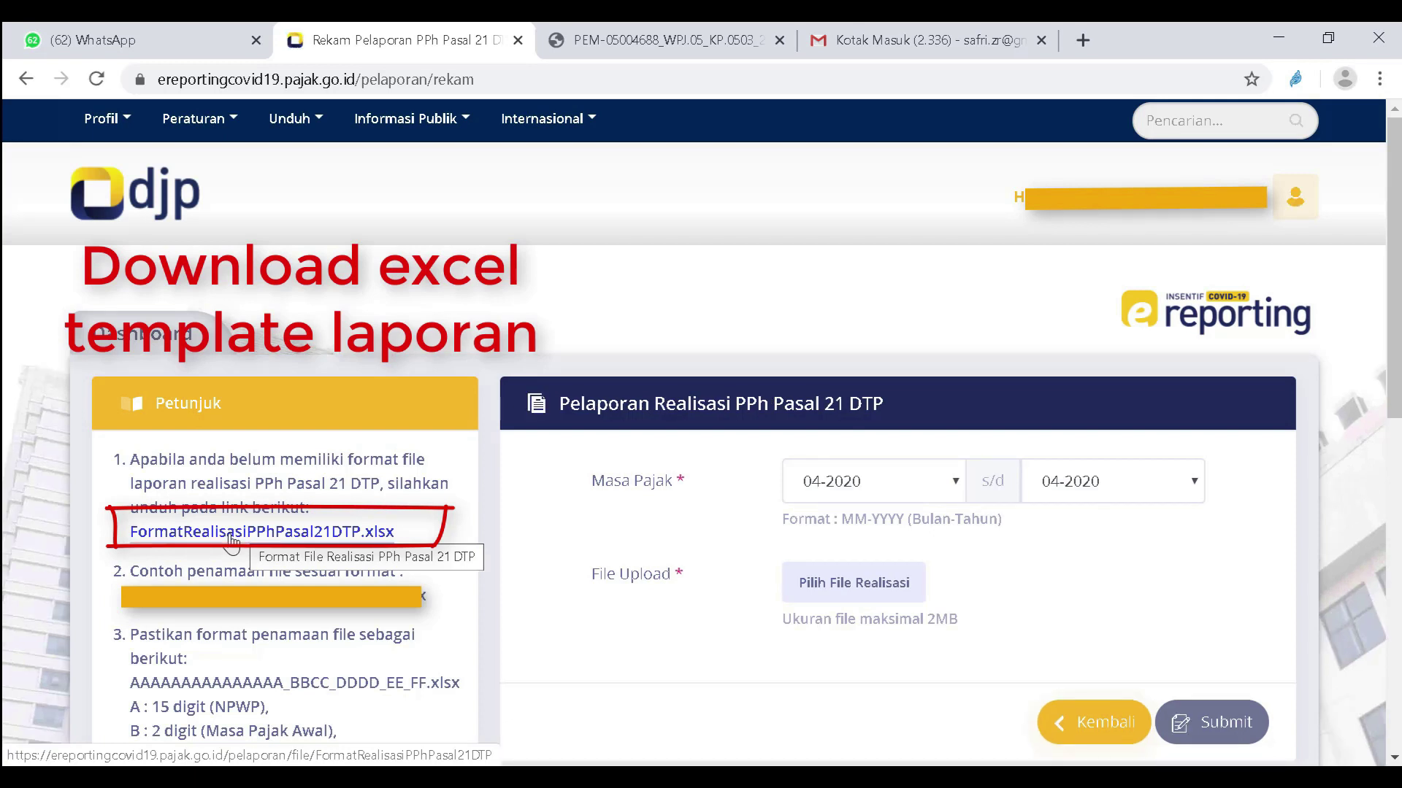
Download the report template FormatRealisasiPPhPasal21DTP.xlsx and look over the file naming instructions.
left_click(231, 534)
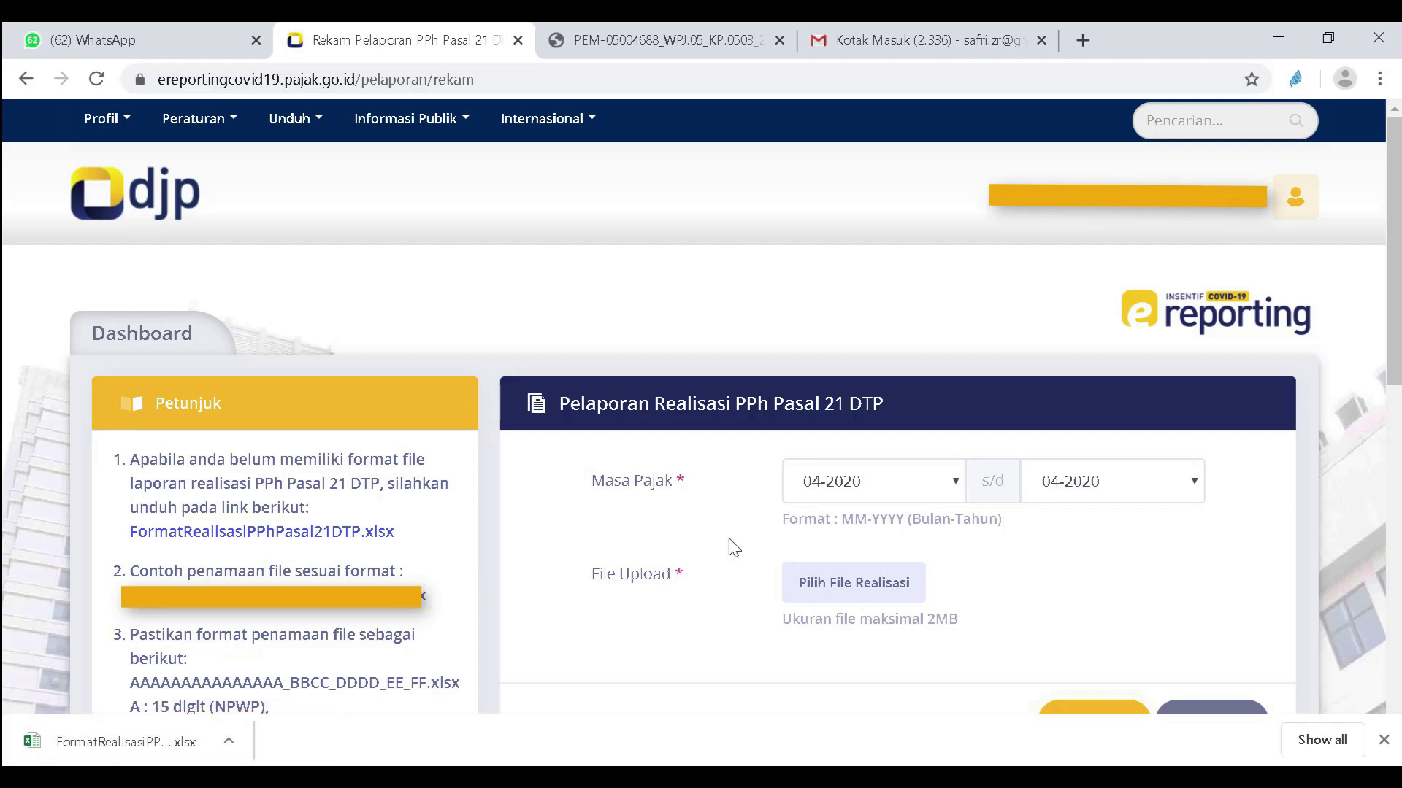
scroll(728, 547, "down", 2)
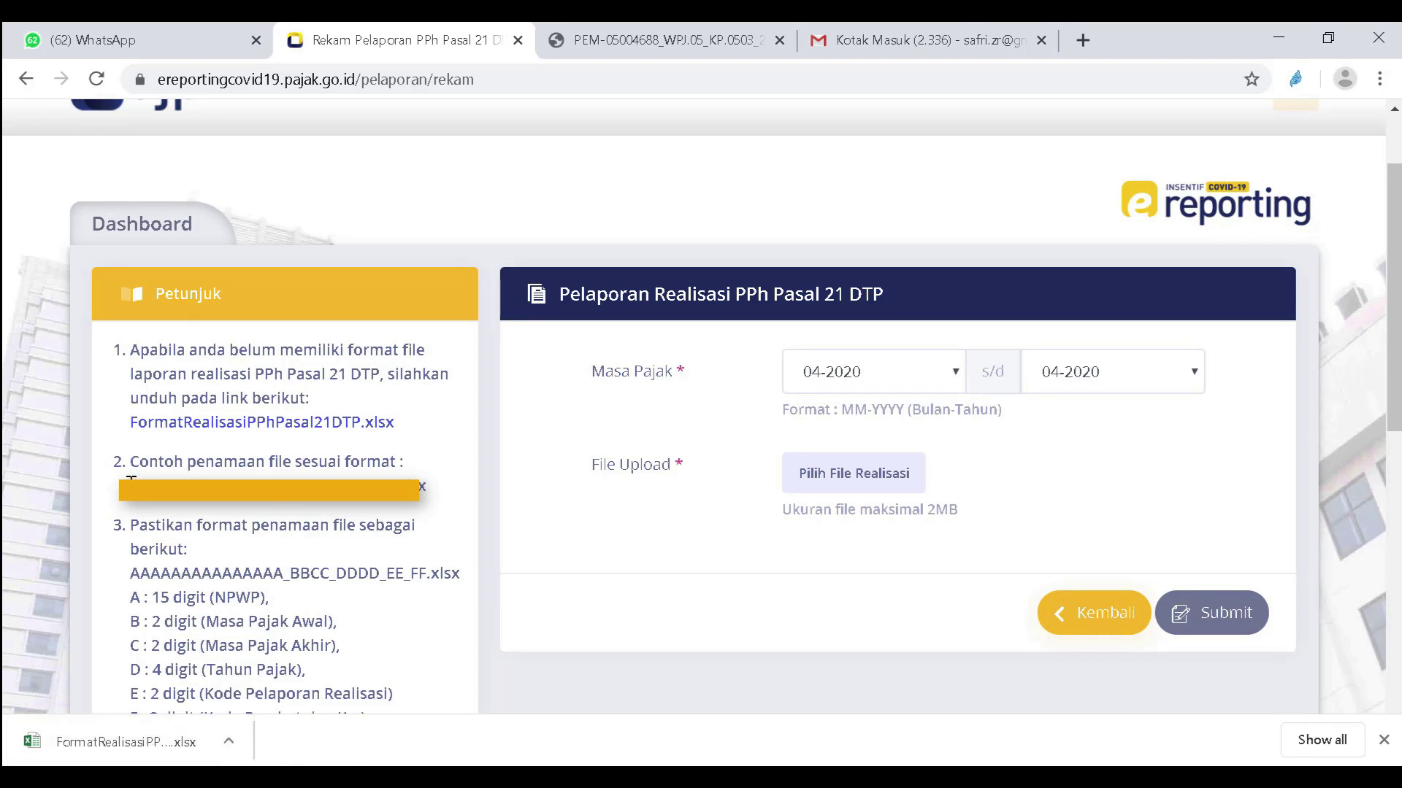
Rename the downloaded template in the Downloads folder to the taxpayer number followed by _0404_2020_02_00, and open it.
left_click_drag(132, 482, 401, 506)
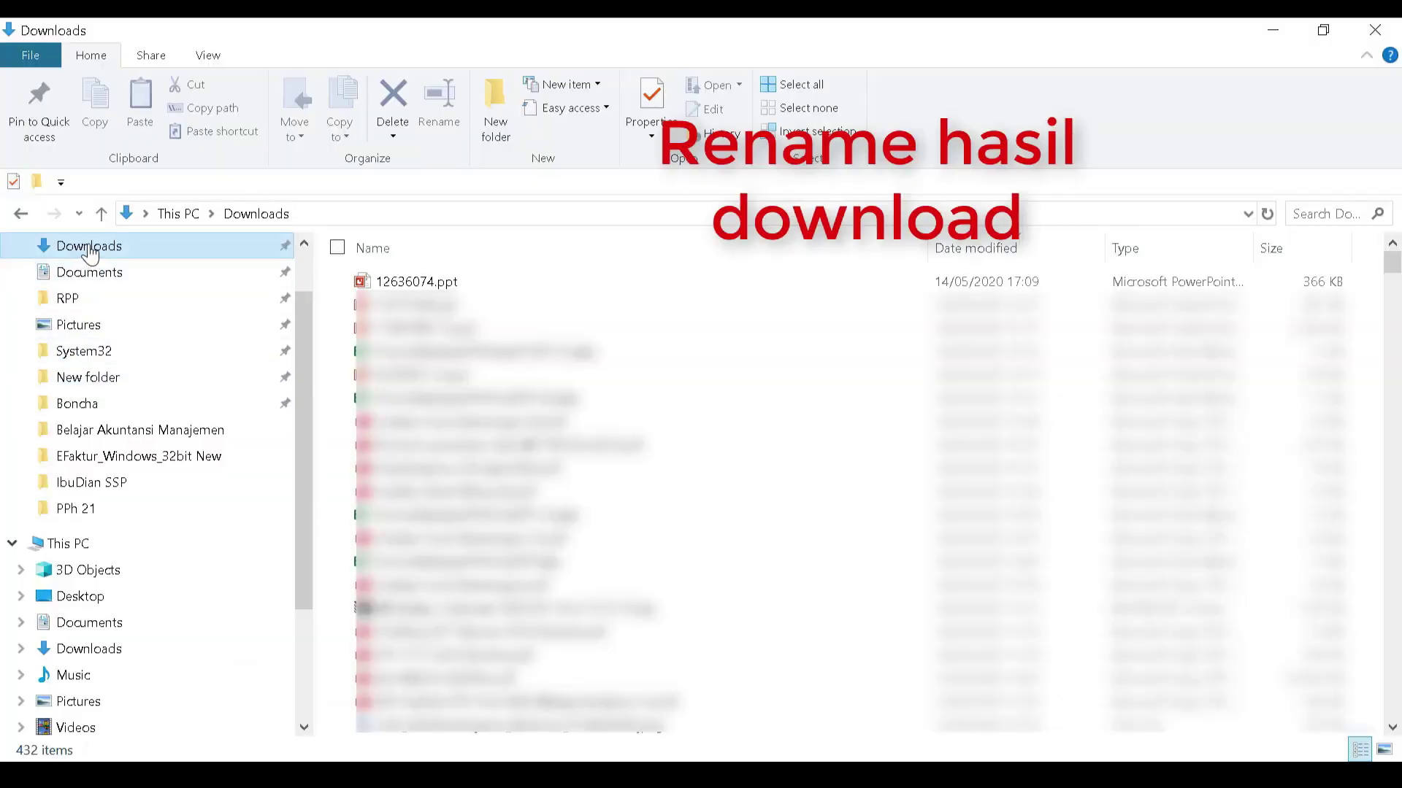
left_click(82, 247)
left_click(416, 283)
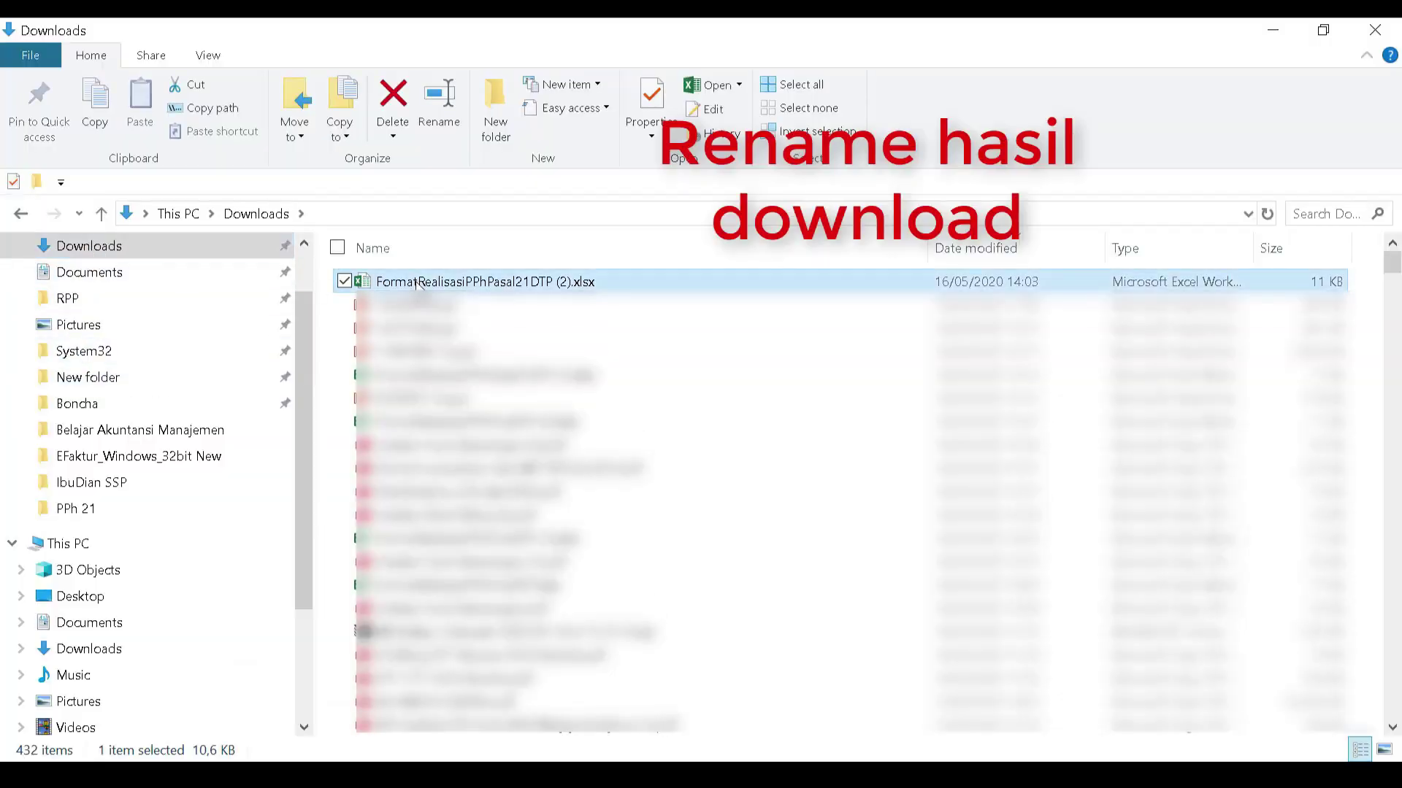
left_click(413, 284)
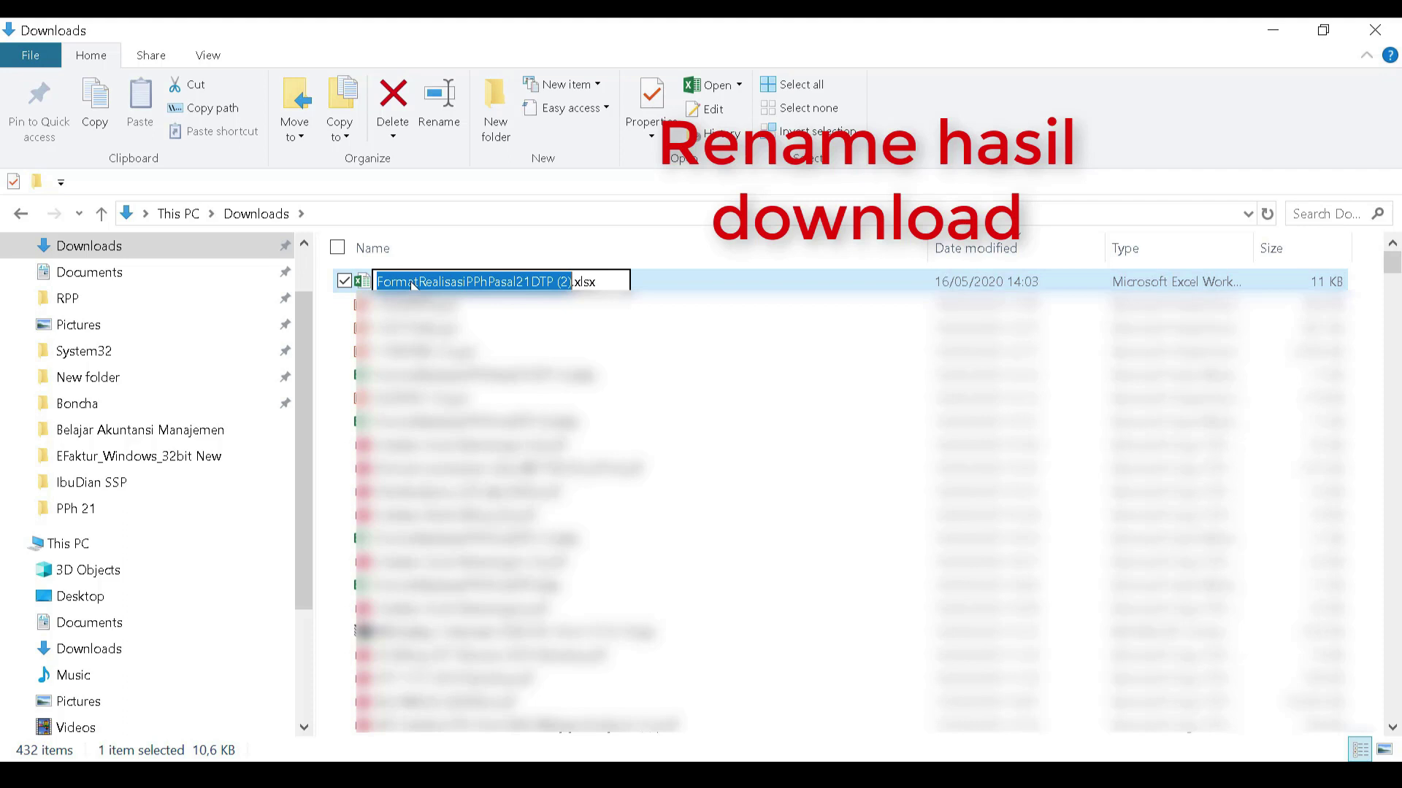
type("Realisasi PPh 21 DTP Mei 2020")
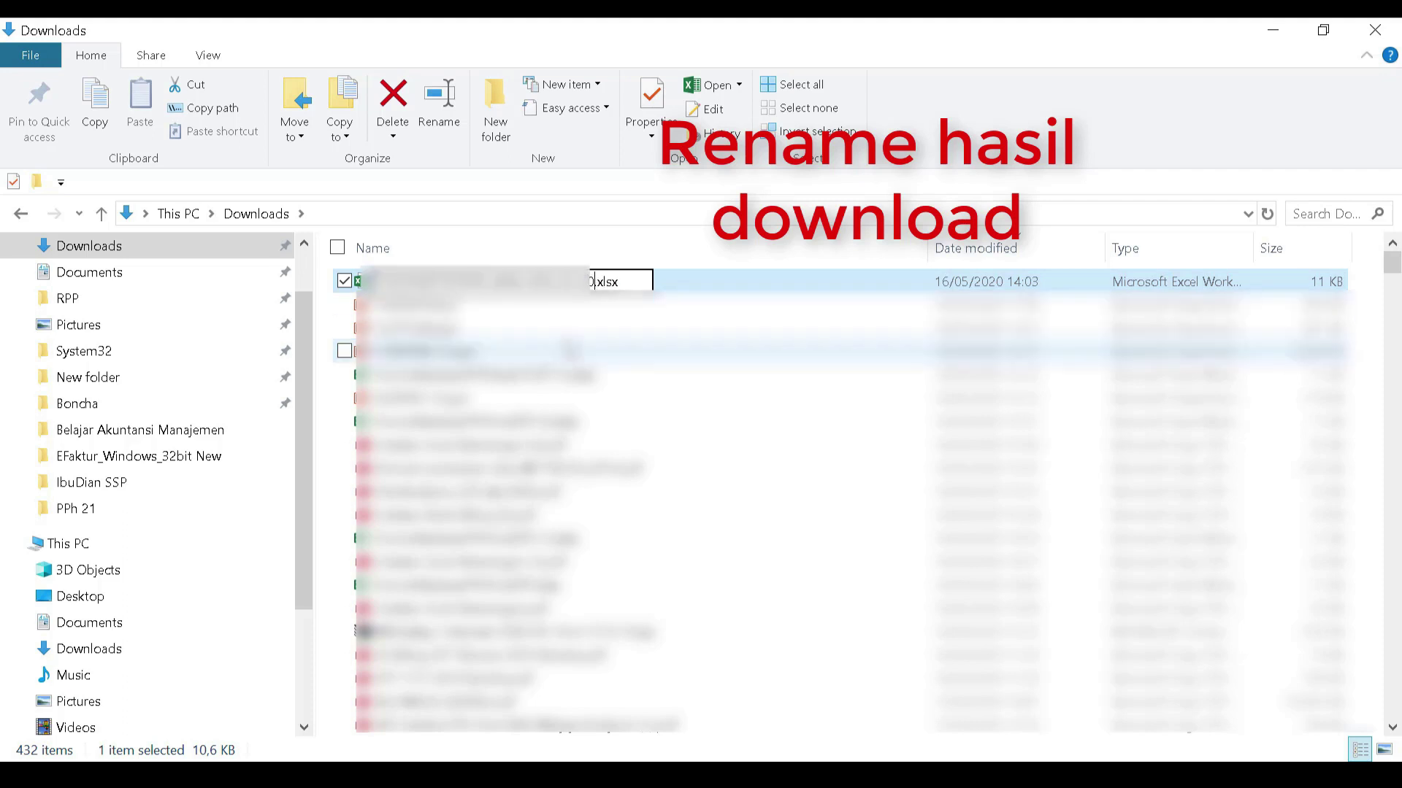
key("Return")
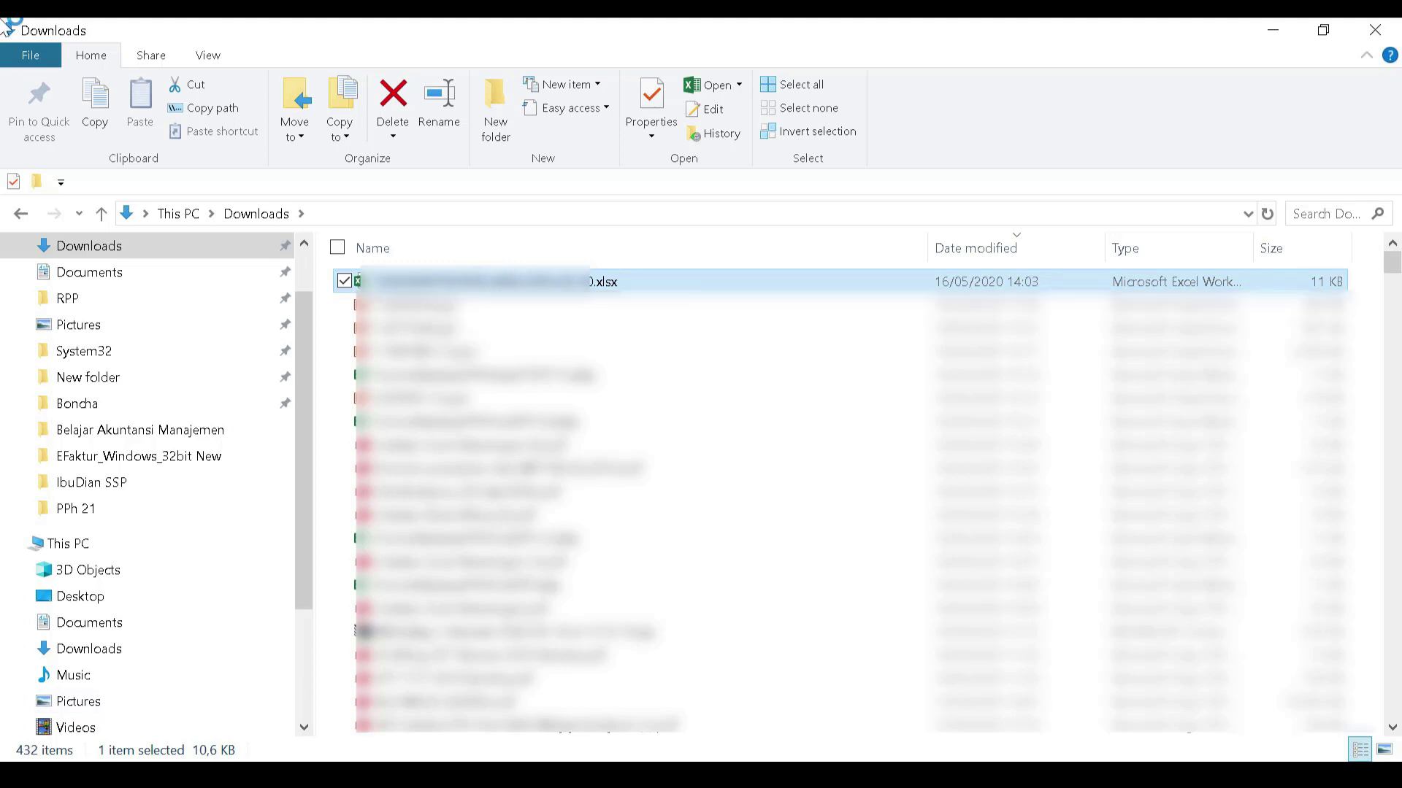
key("Return")
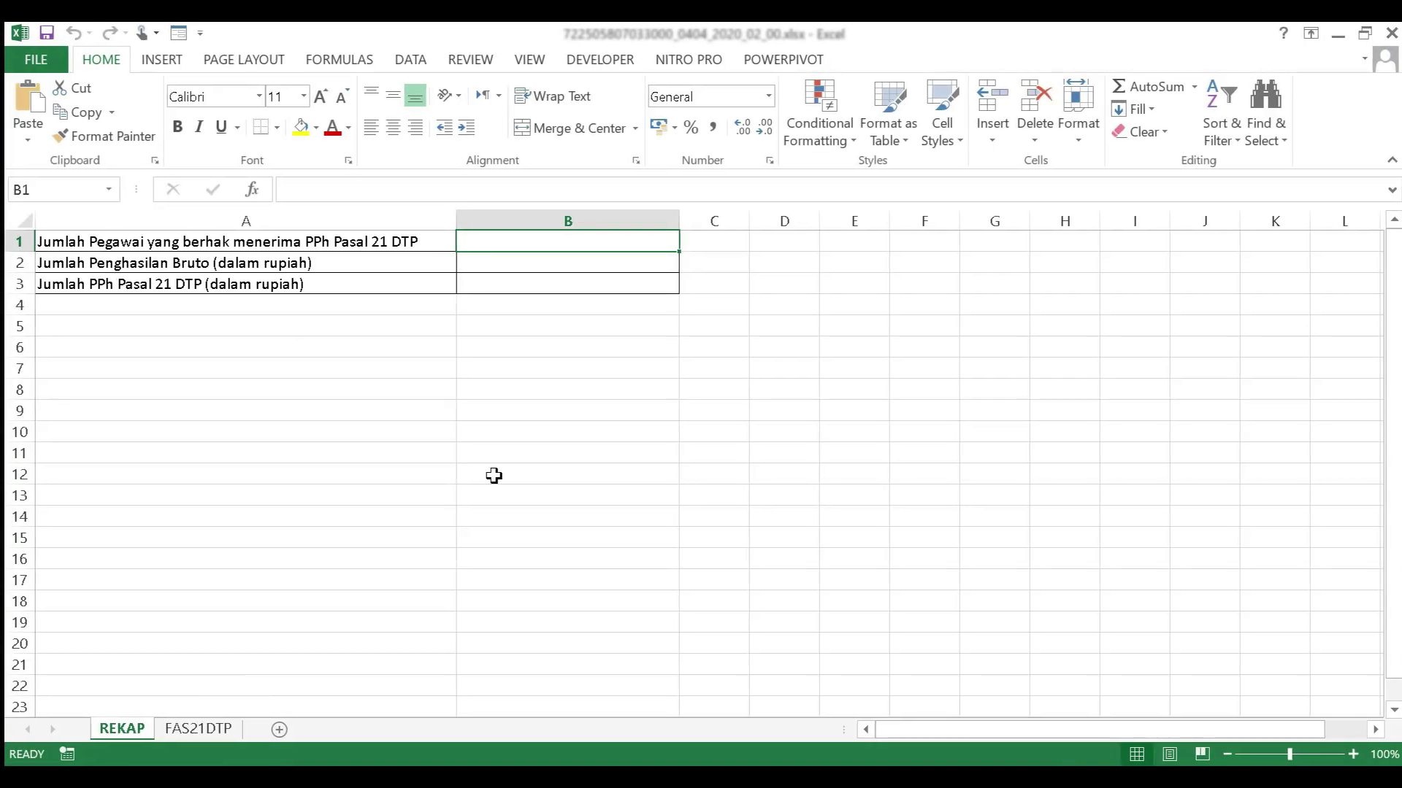
Fill the REKAP sheet with 2 Orang for eligible employees, 25000000 for gross income and 120000 for PPh Pasal 21 DTP.
type("2")
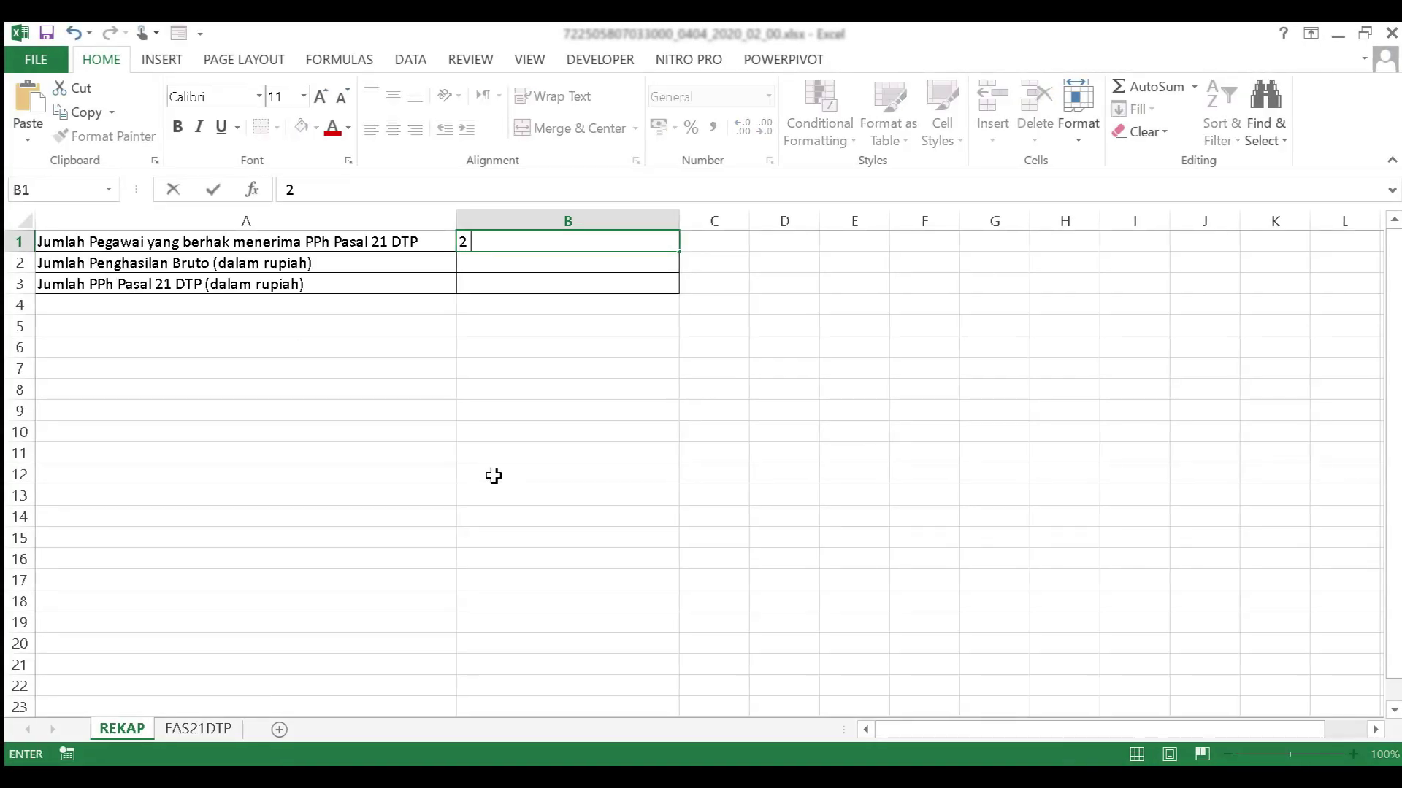
type(" Orang")
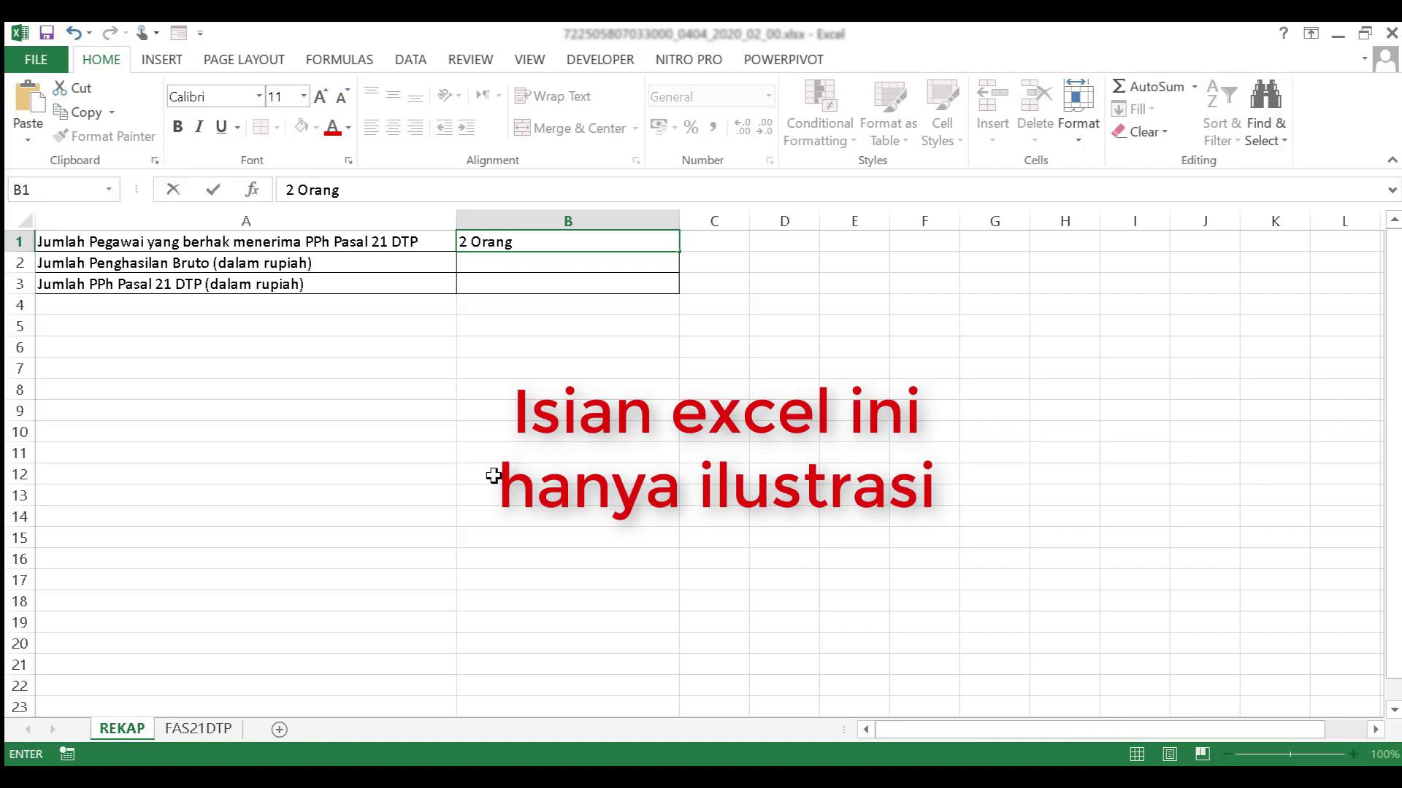
left_click(566, 261)
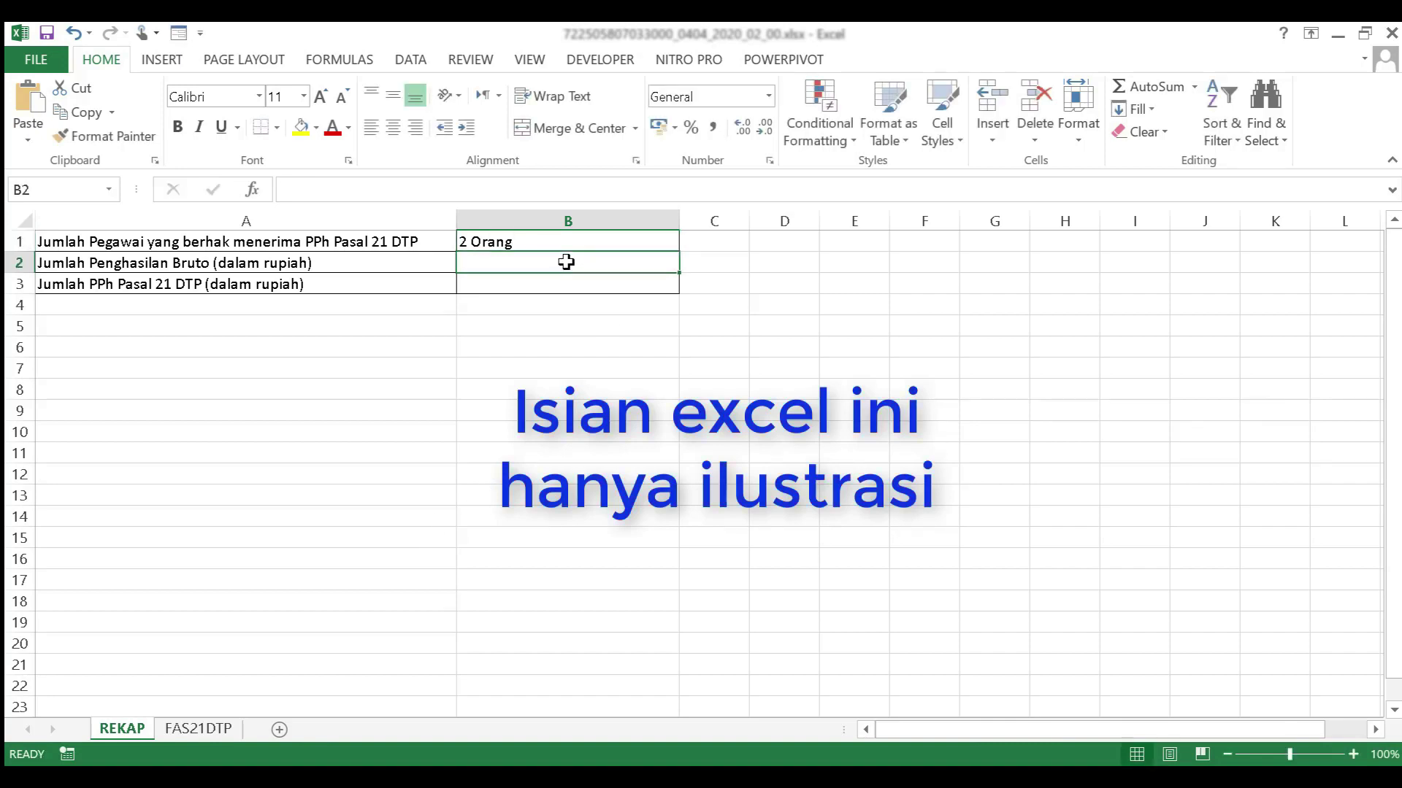
type("25000000")
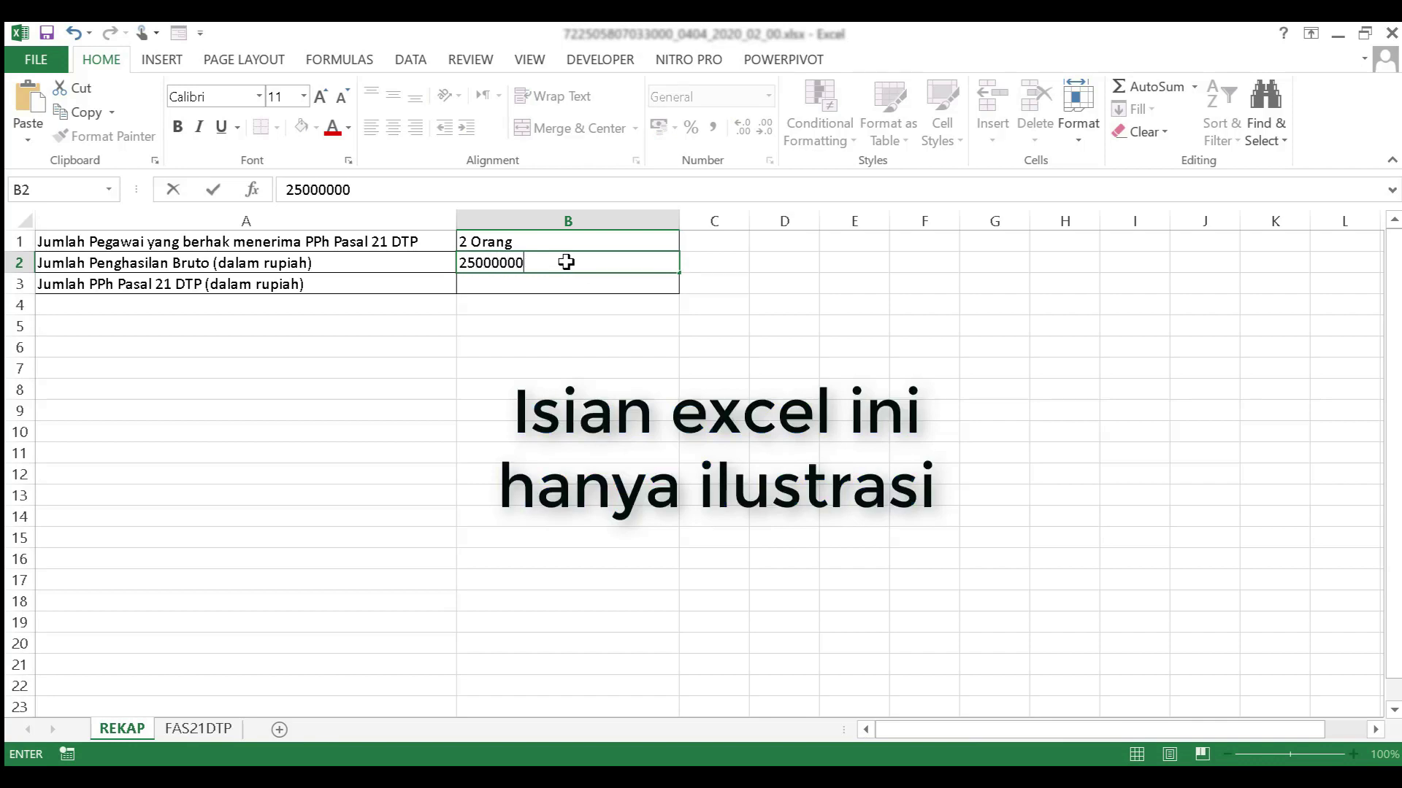
key("Return")
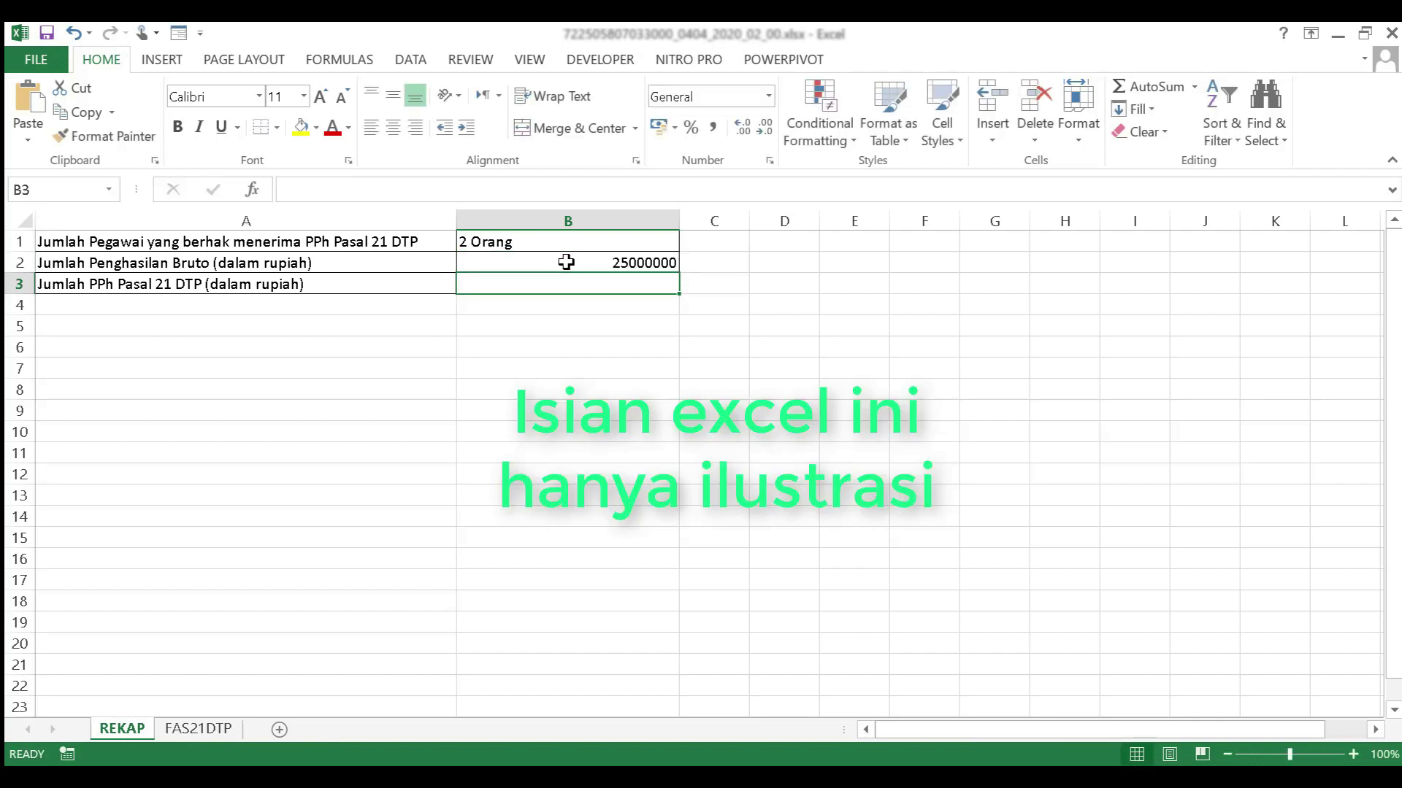
type("120000")
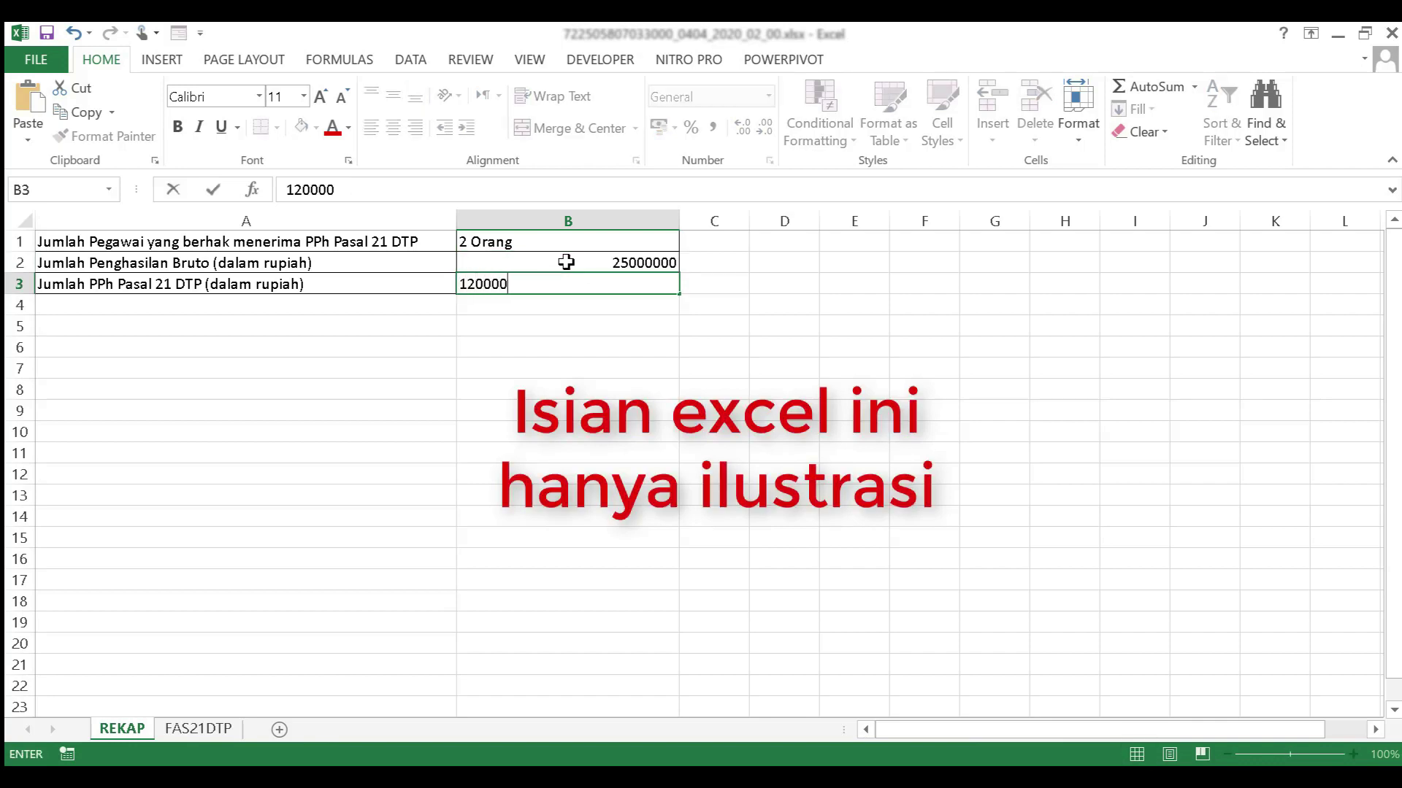
key("Return")
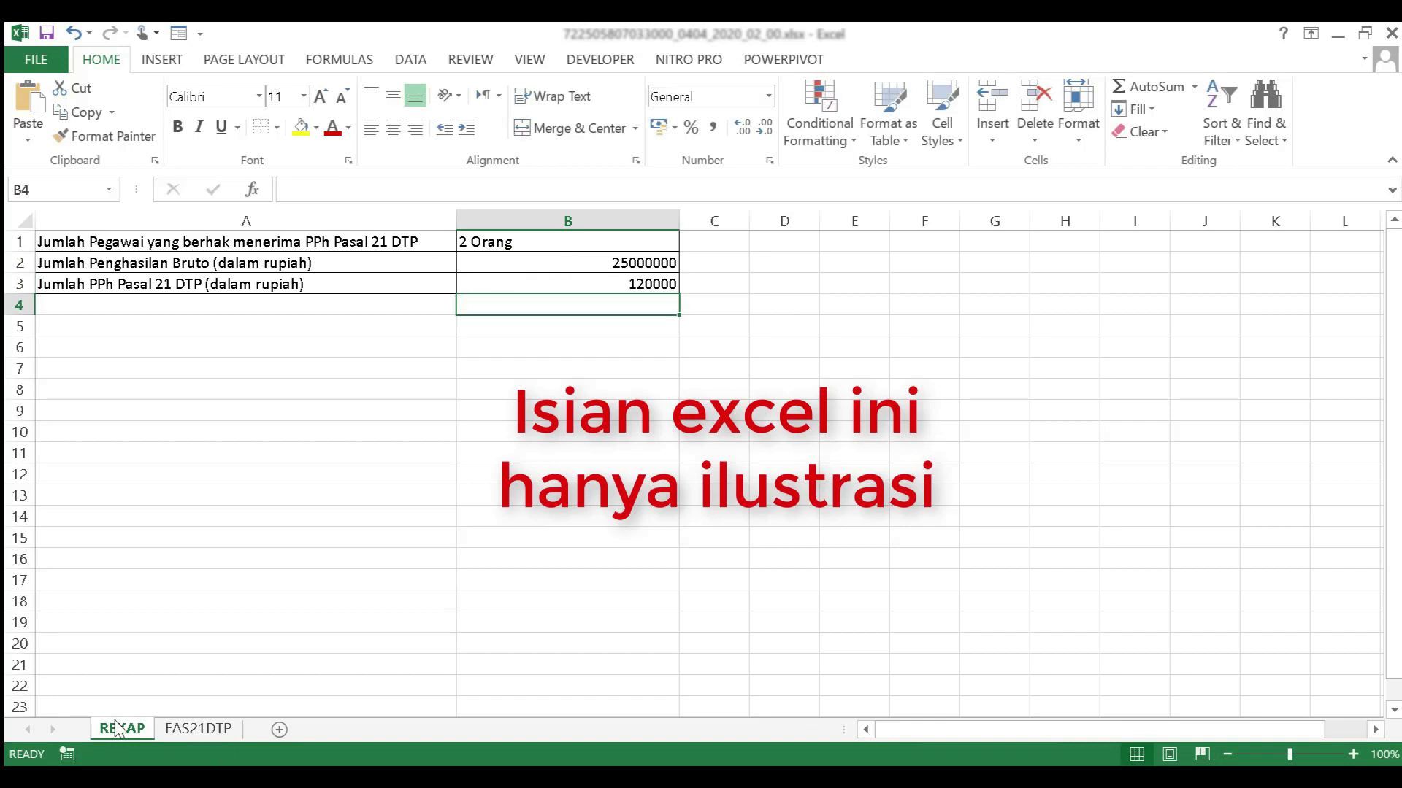
In the FAS21DTP sheet, enter employee number 1 with the employee's name, NPWP and NIK in row 2.
left_click(197, 729)
type("1")
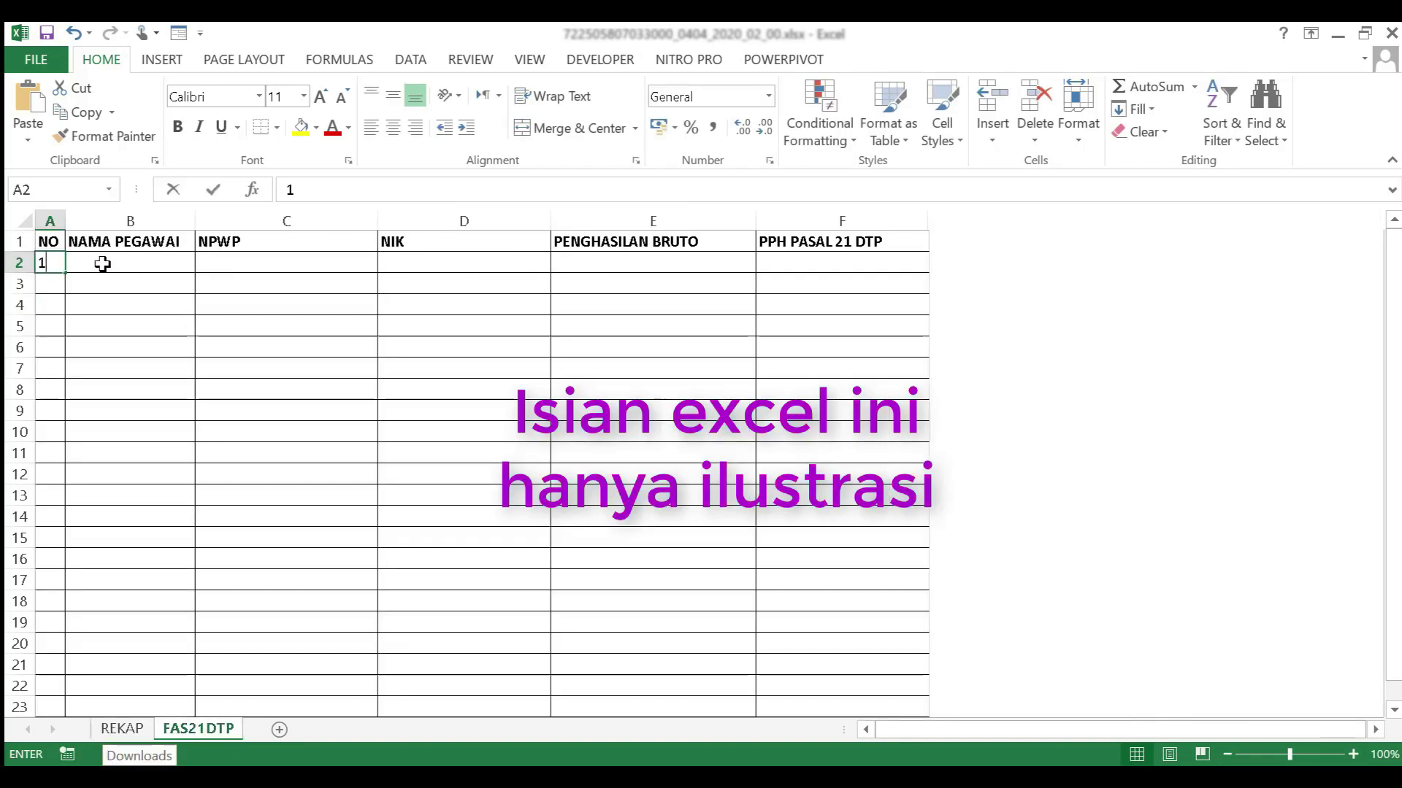
left_click(104, 263)
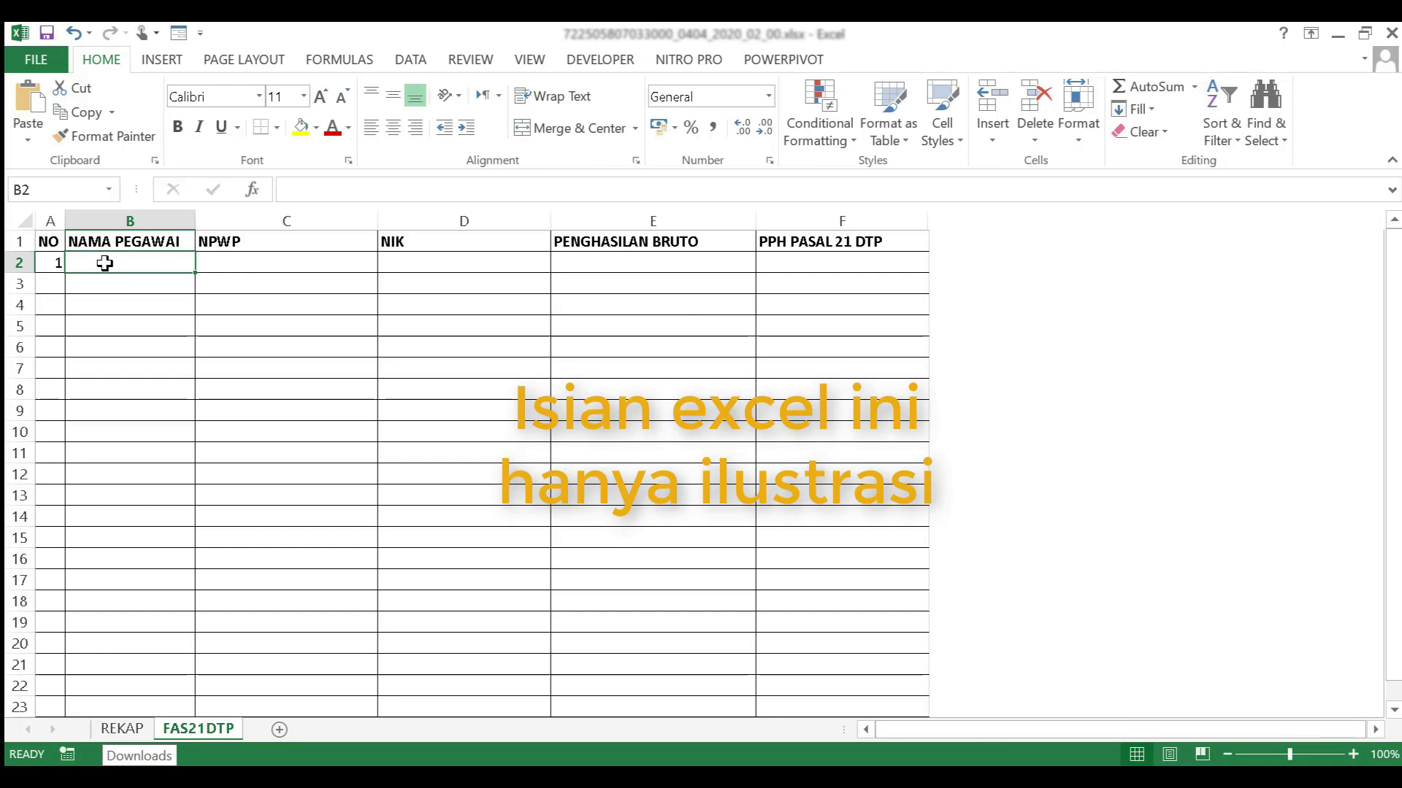
type("Abdi")
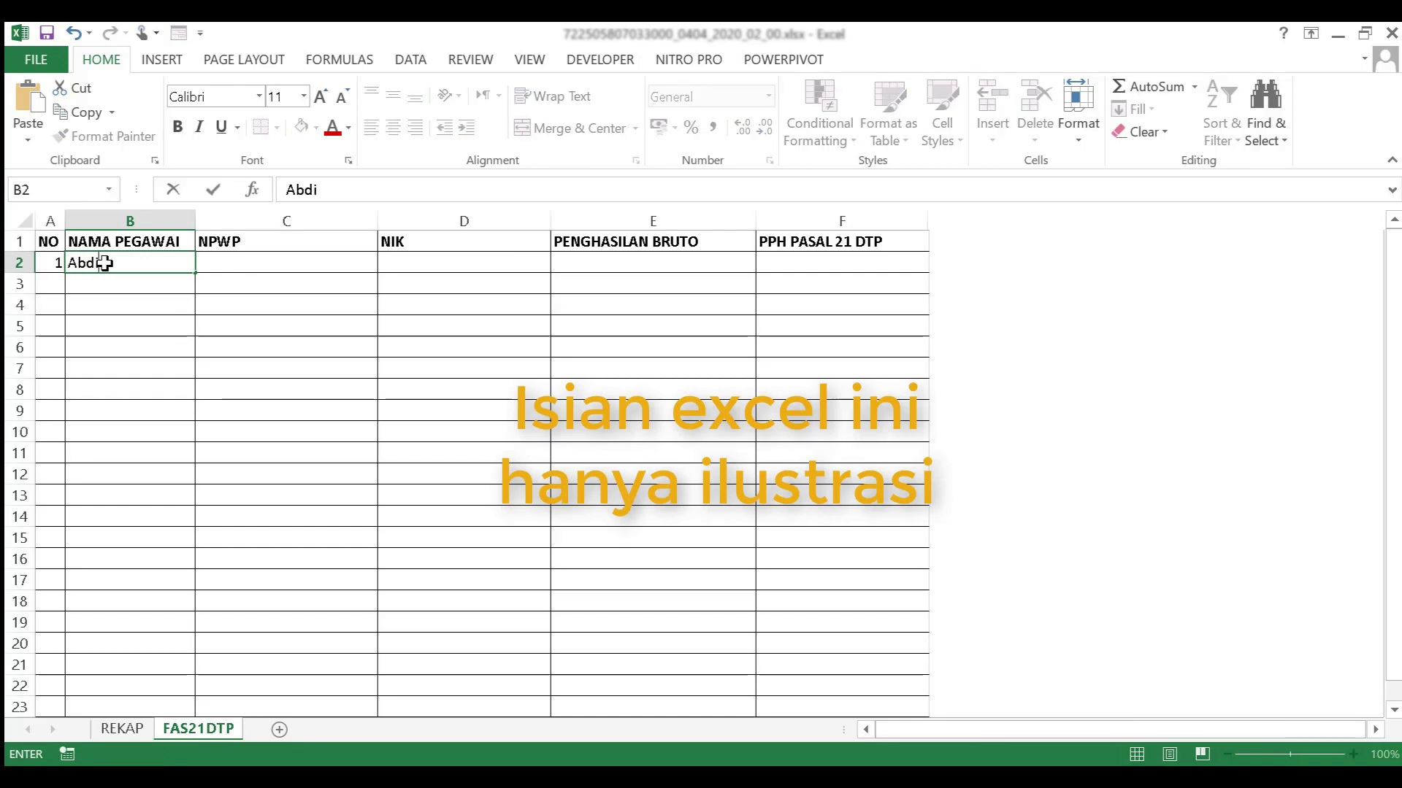
key("Return")
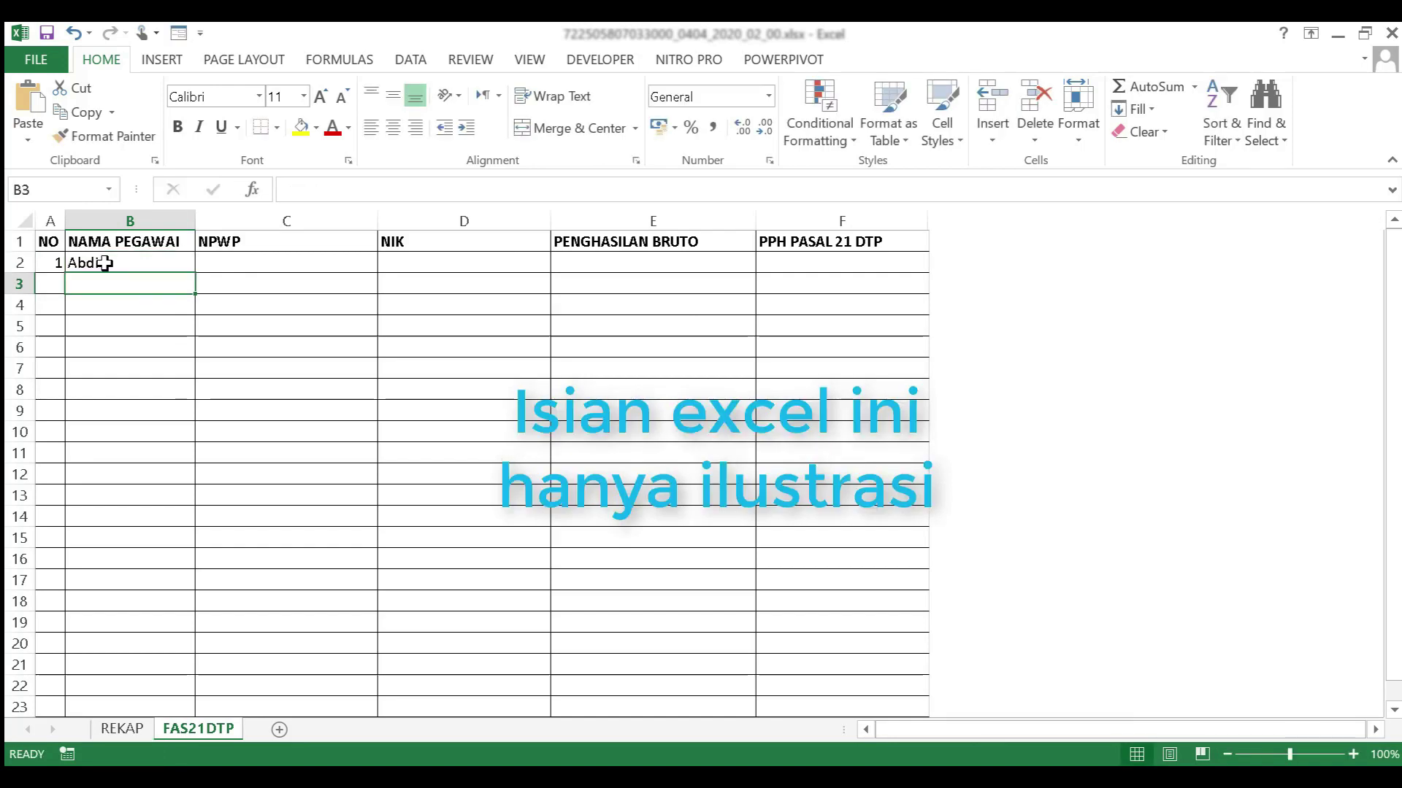
left_click(335, 261)
type("12341341351355135")
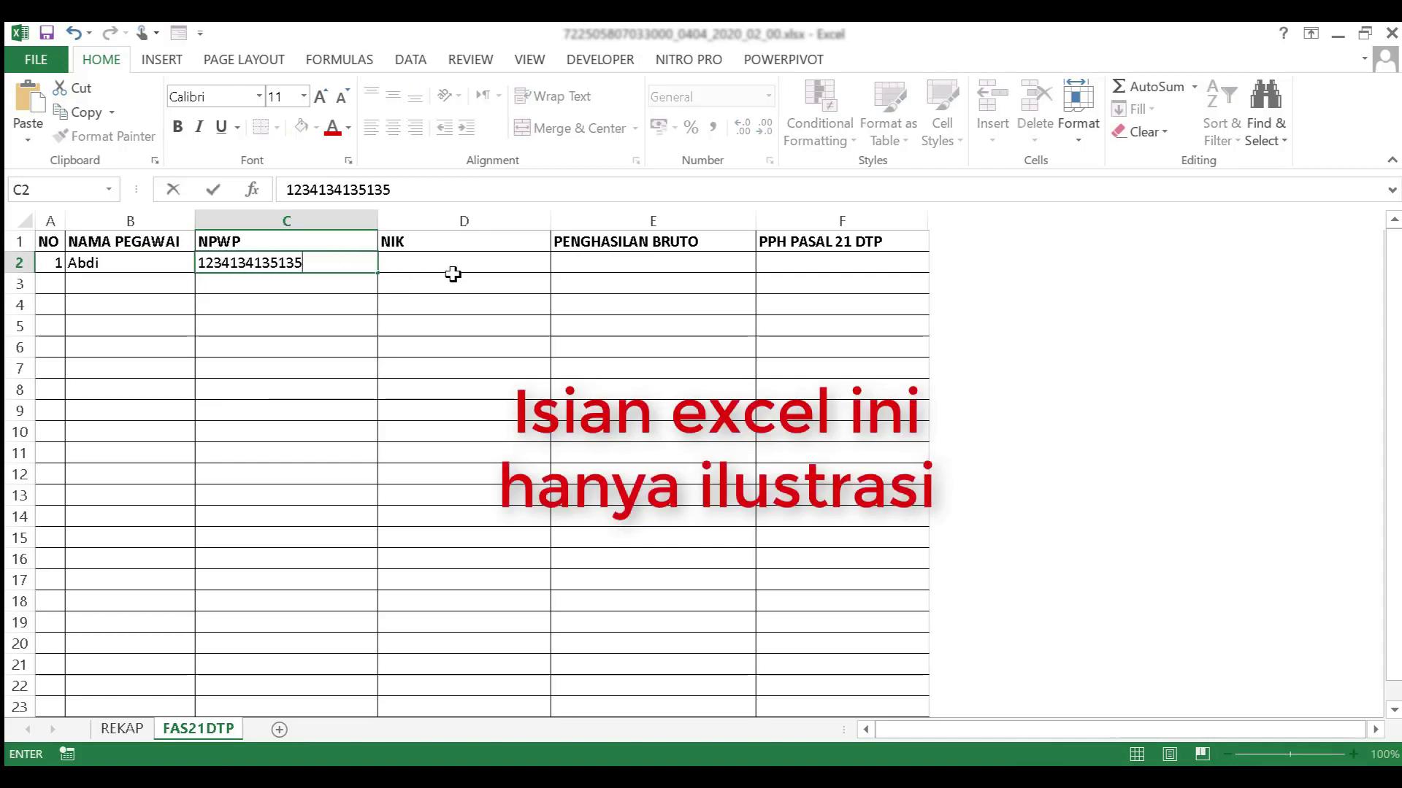
left_click(443, 263)
type("124125151351324626")
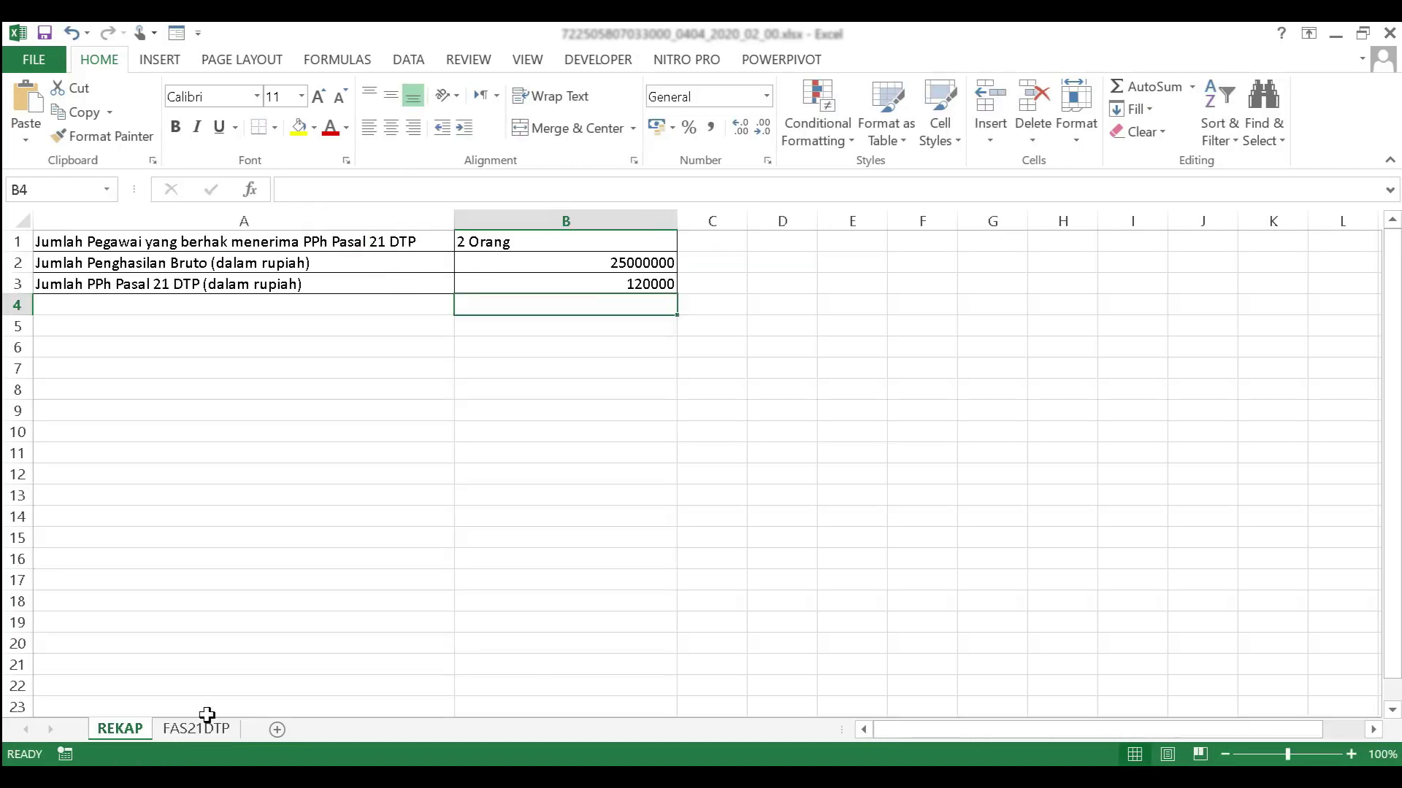
Try to link the first employee's PENGHASILAN BRUTO to cell B2 of the REKAP sheet.
left_click(197, 728)
type("=")
left_click(120, 727)
left_click(554, 263)
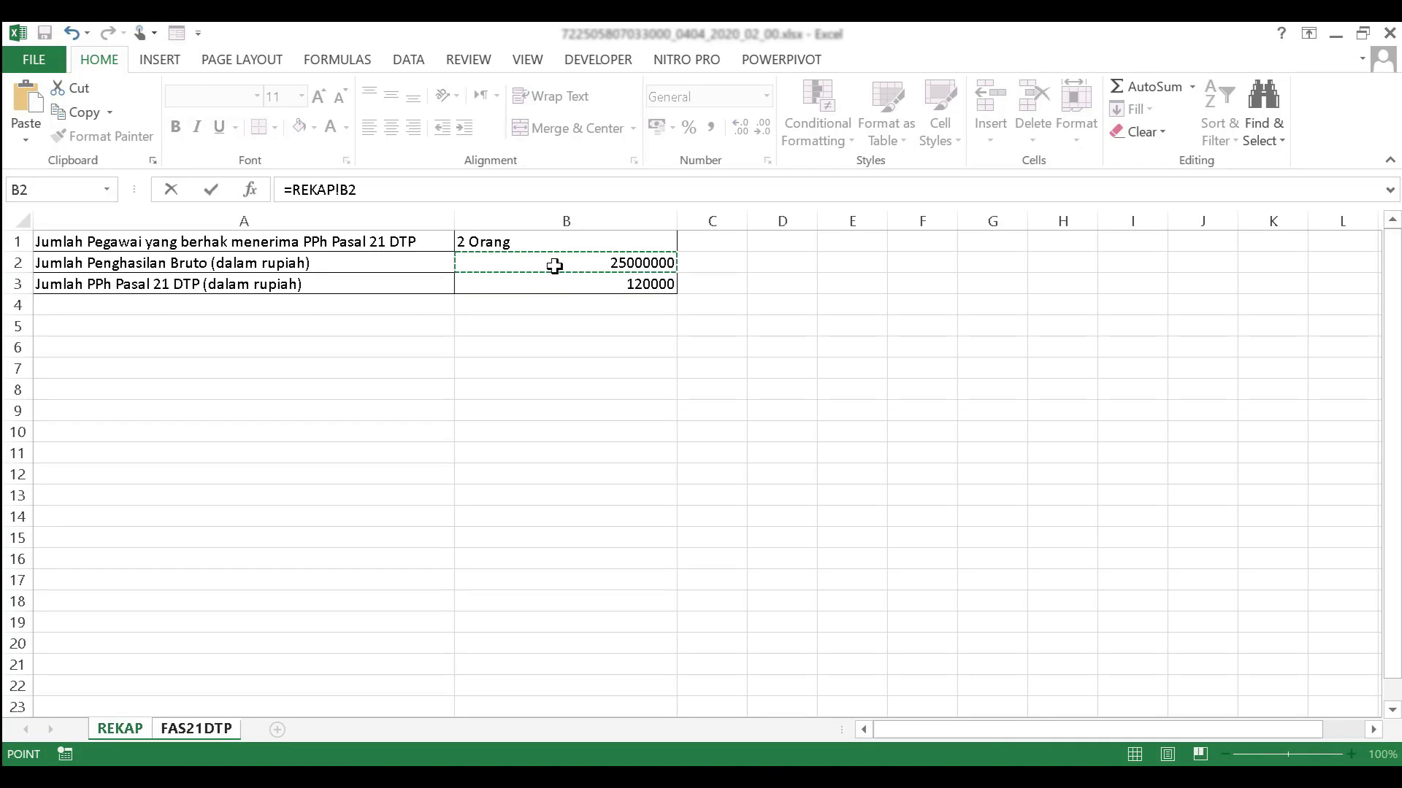
key("Return")
Set the first employee's PENGHASILAN BRUTO to 12000000 and PPH PASAL 21 DTP to 100000 in the FAS21DTP sheet.
left_click(792, 258)
left_click(729, 263)
key("Delete")
type("12000000")
key("Return")
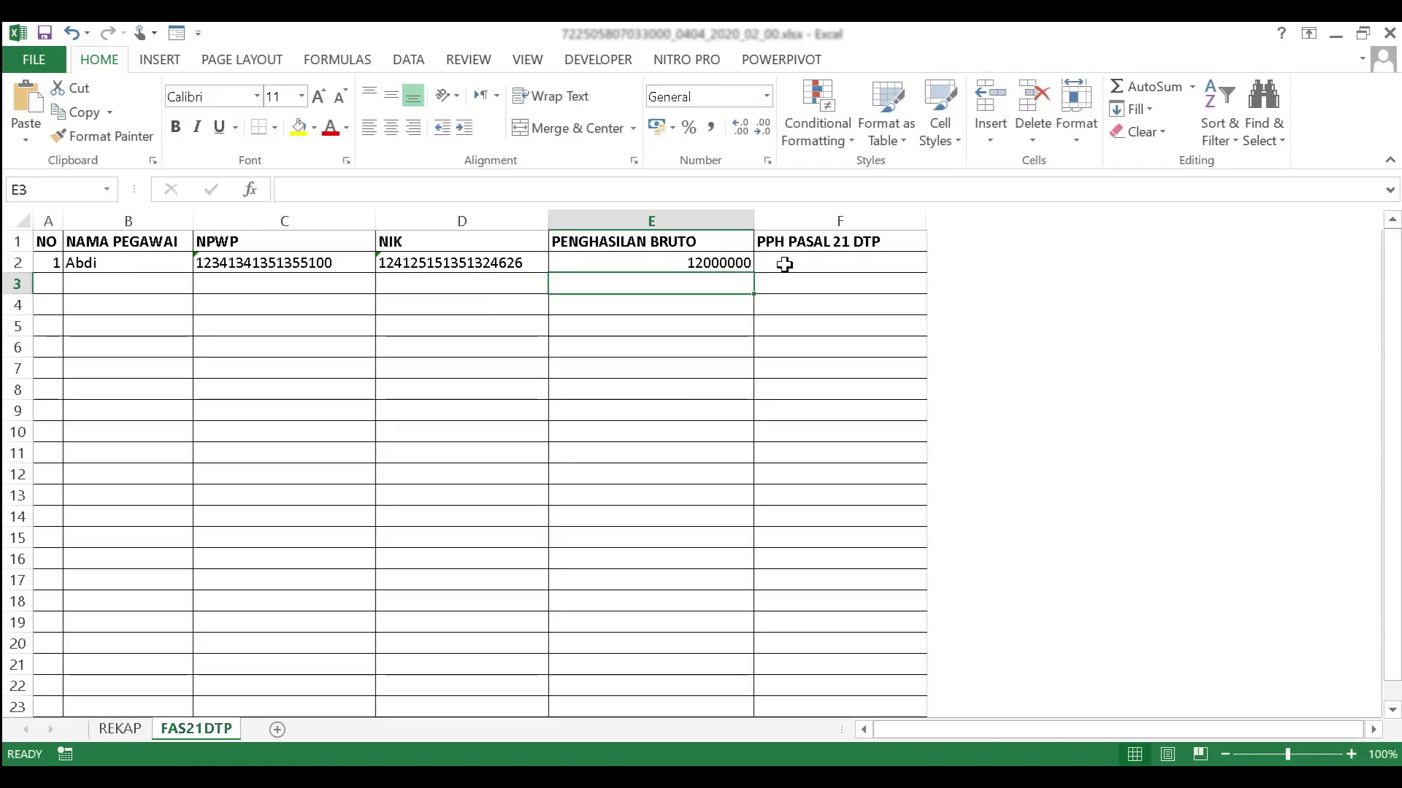
left_click(120, 728)
left_click(168, 727)
Enter employee number 2 with the employee's name and the NPWP and NIK as text in row 3.
left_click(48, 284)
type("2")
key("Tab")
type("Cdmaj")
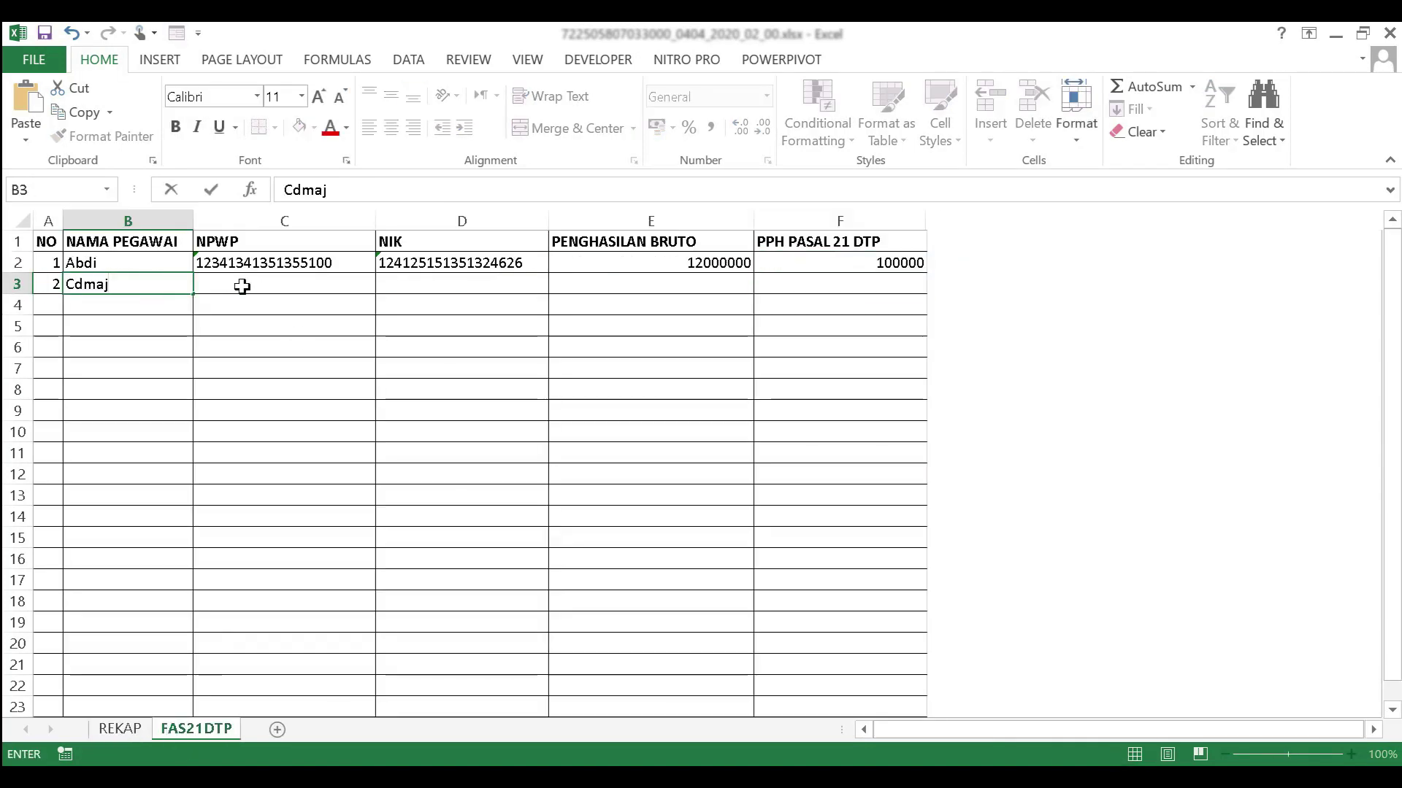
key("Tab")
type("'12412415135353678")
key("Tab")
type("'124124121251251351")
key("Tab")
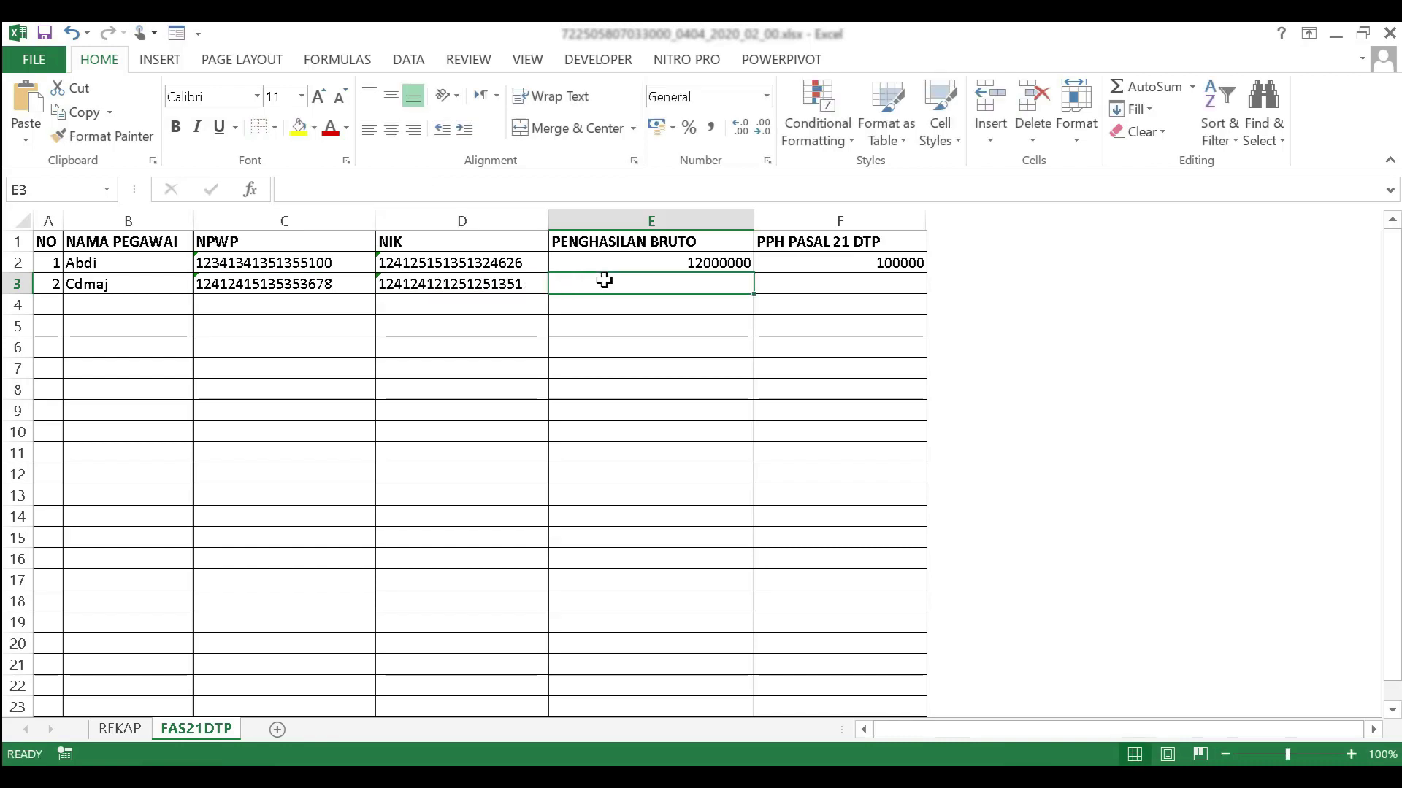
Set the second employee's PENGHASILAN BRUTO to 13000000 and PPH PASAL 21 DTP to 20000.
type("13000000")
key("Tab")
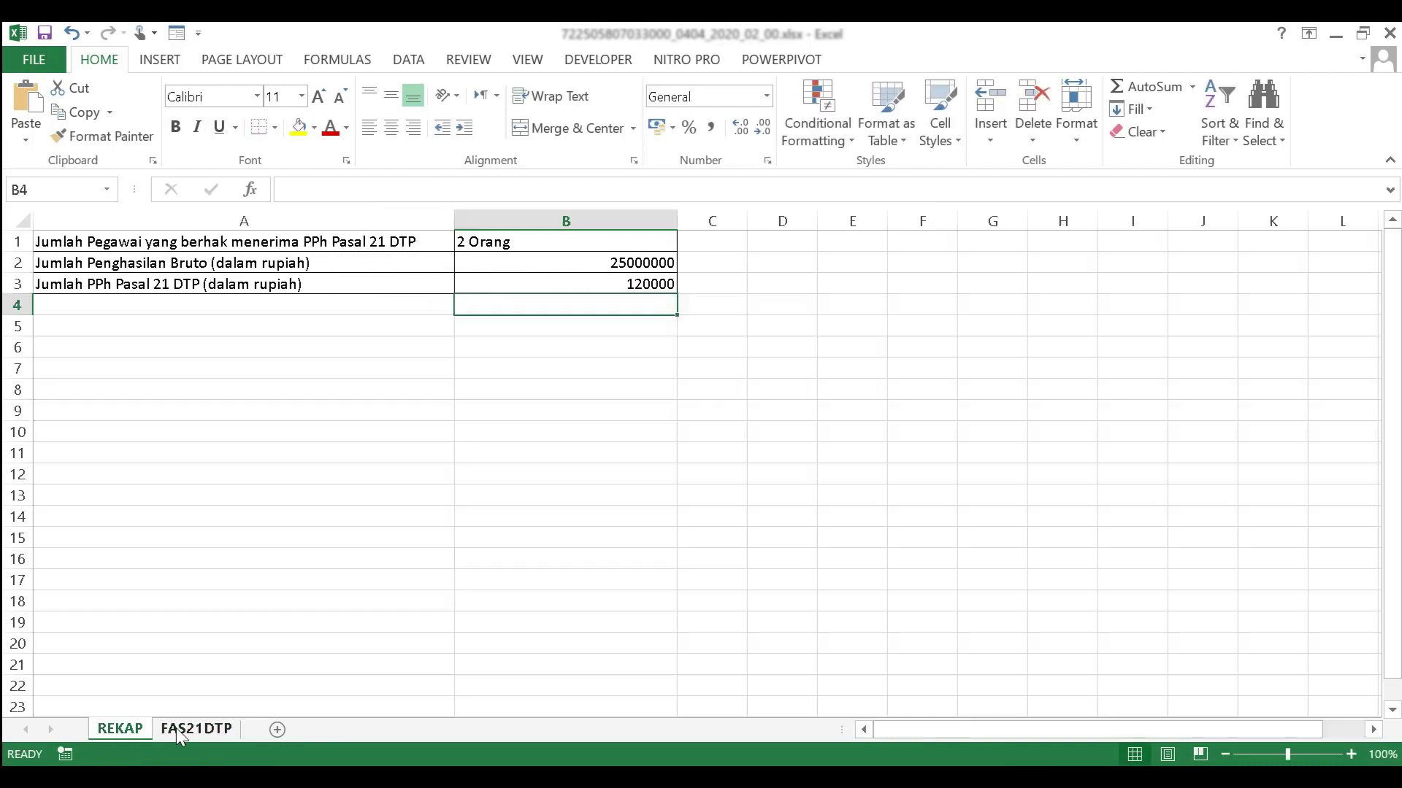
type("20000")
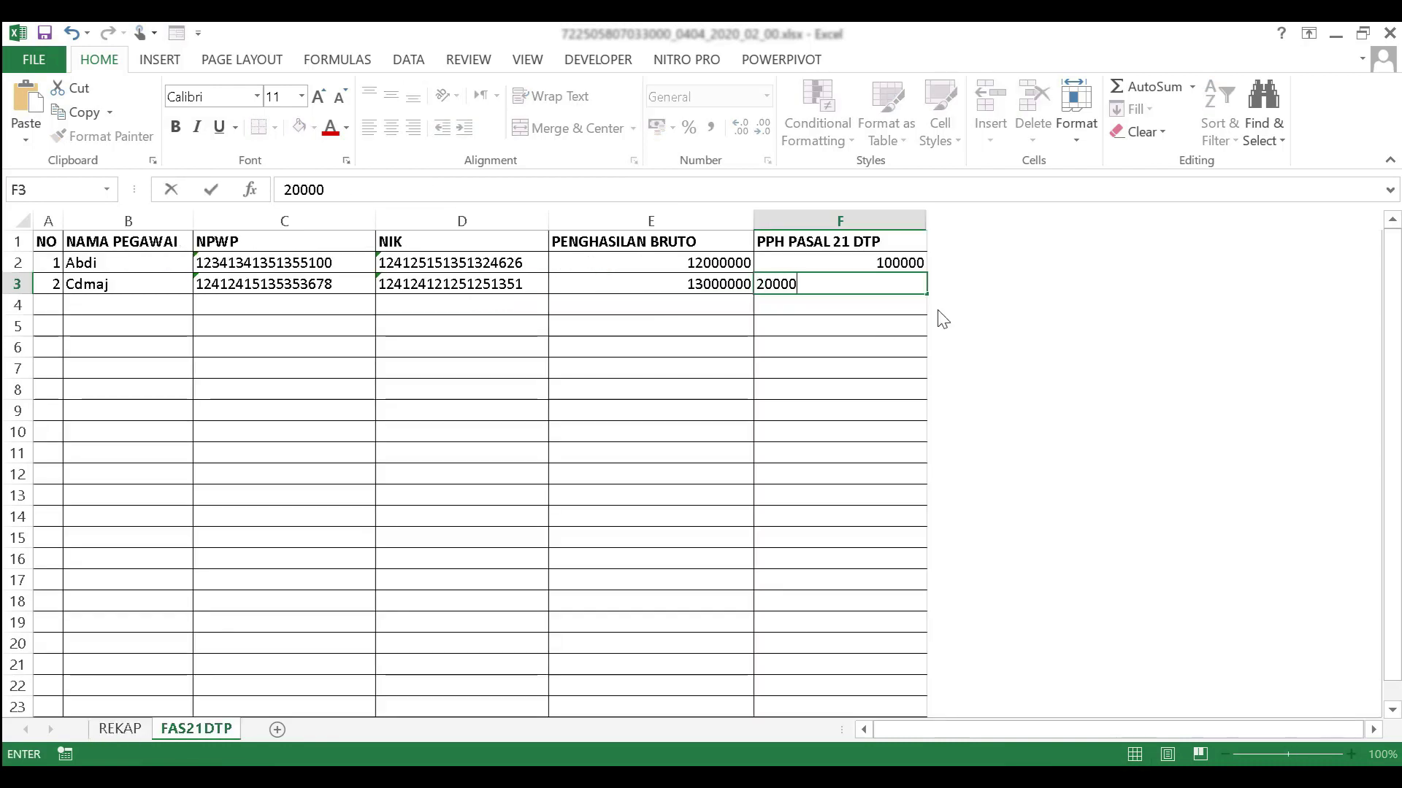
key("Return")
Save and close the workbook, choosing to keep the recovered files available for viewing.
left_click(48, 33)
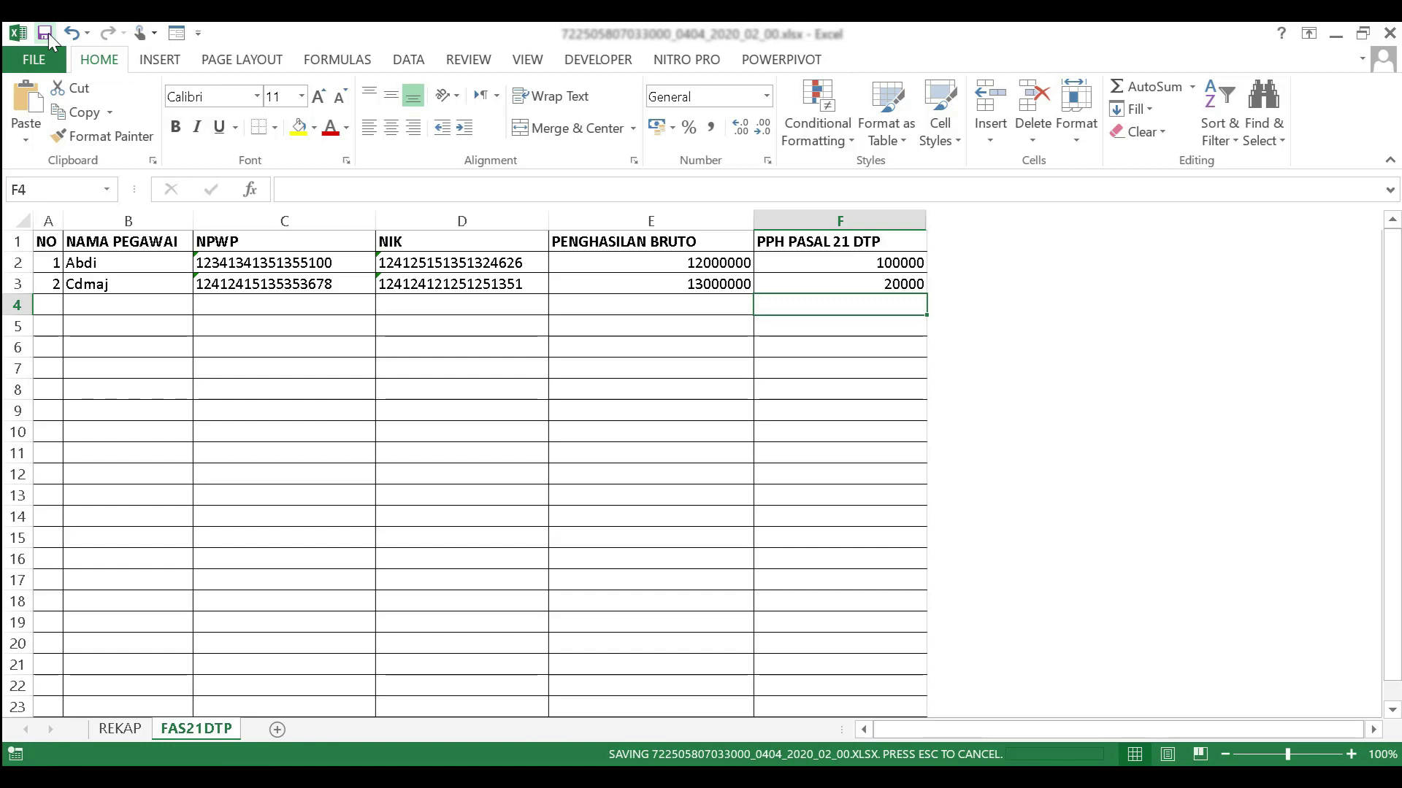
left_click(1389, 34)
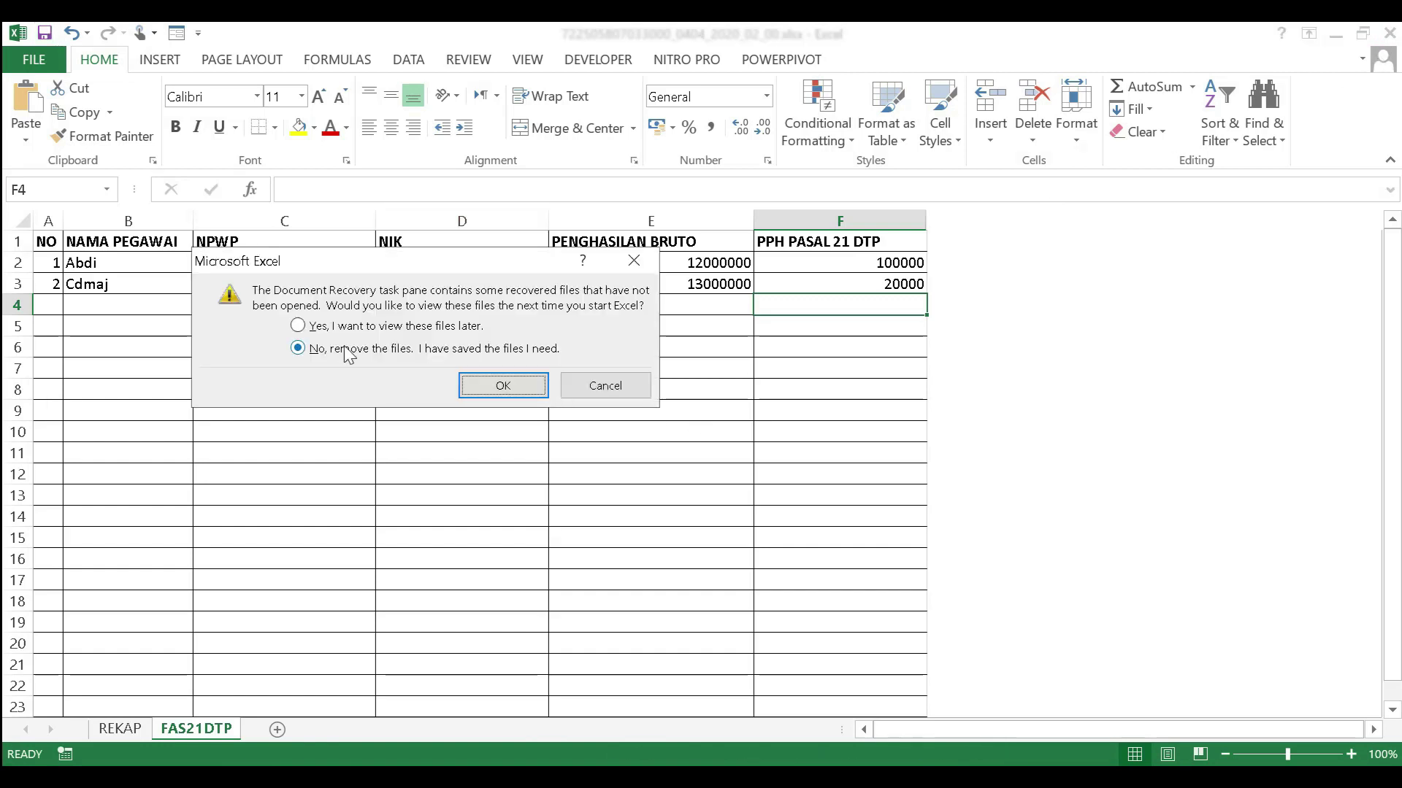
left_click(299, 325)
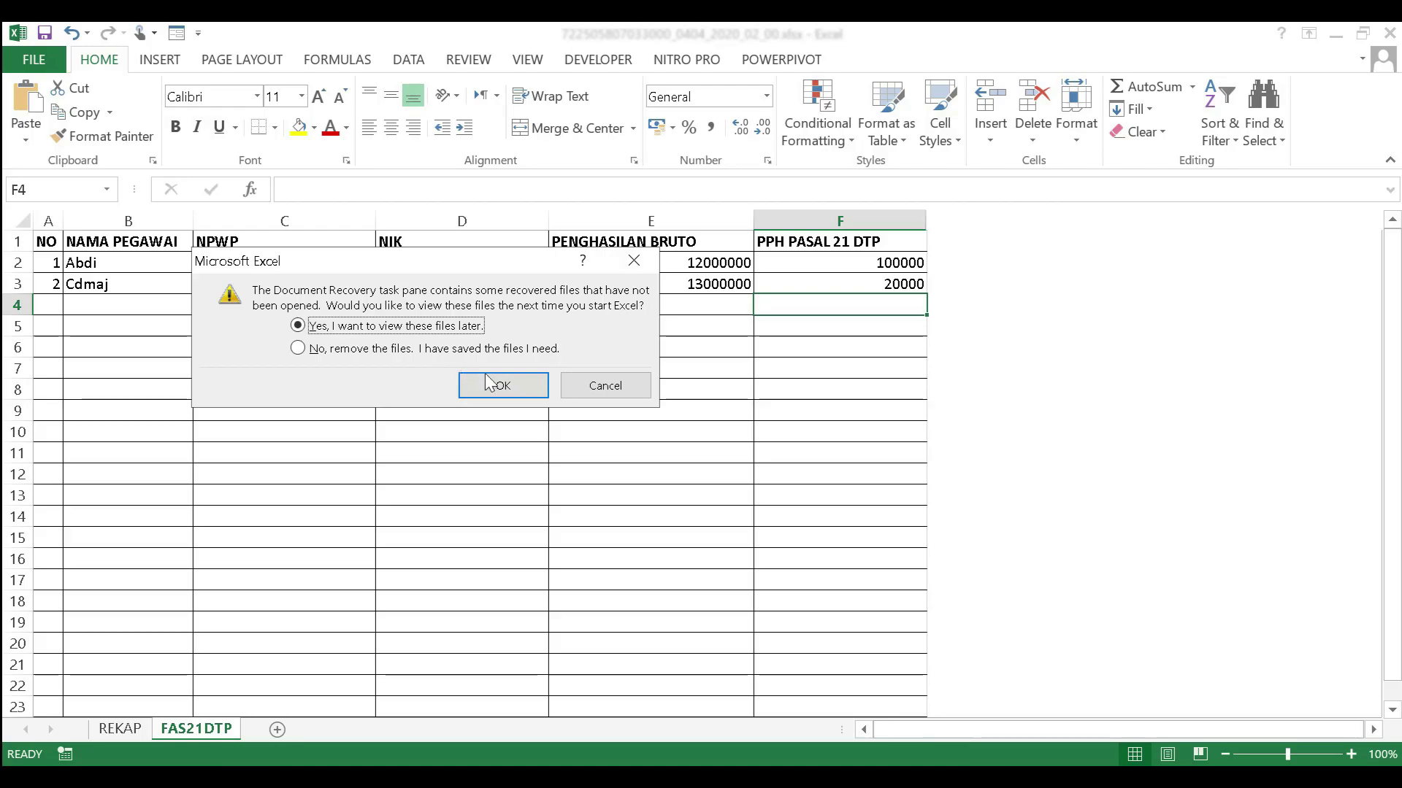
left_click(502, 386)
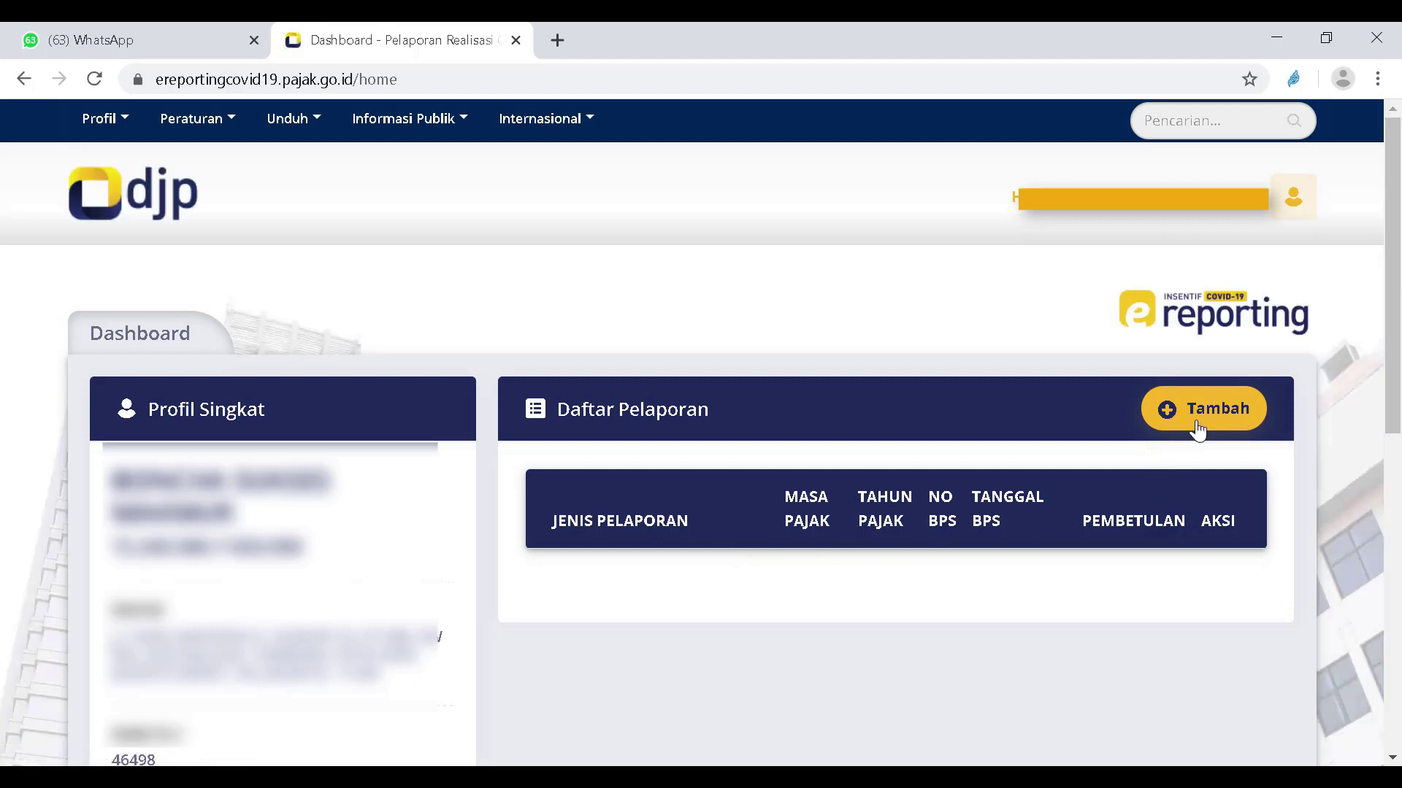
Add a new report on the eReporting dashboard with type Realisasi Fasilitas PPh Pasal 21 DTP (PMK-44) and continue.
left_click(1224, 420)
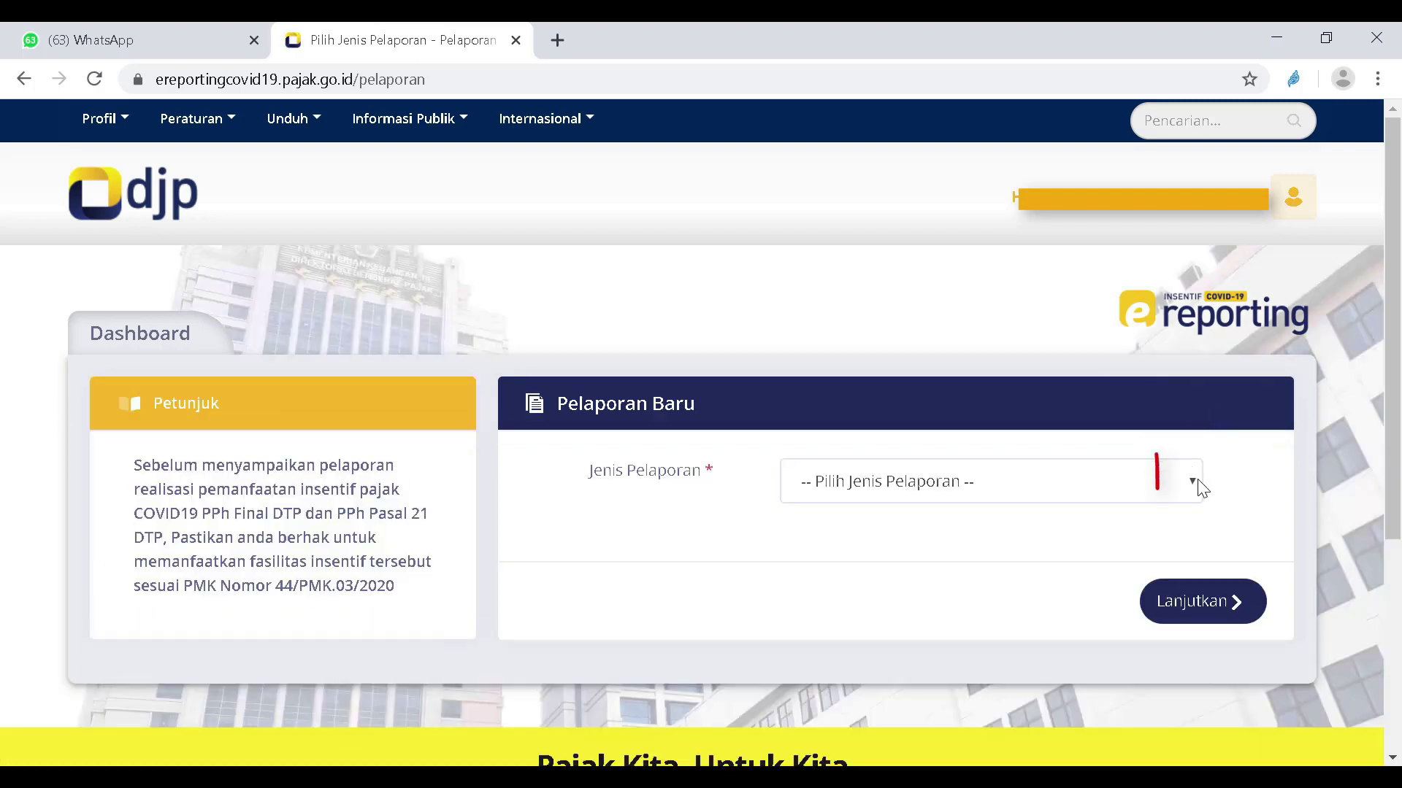
left_click(1189, 480)
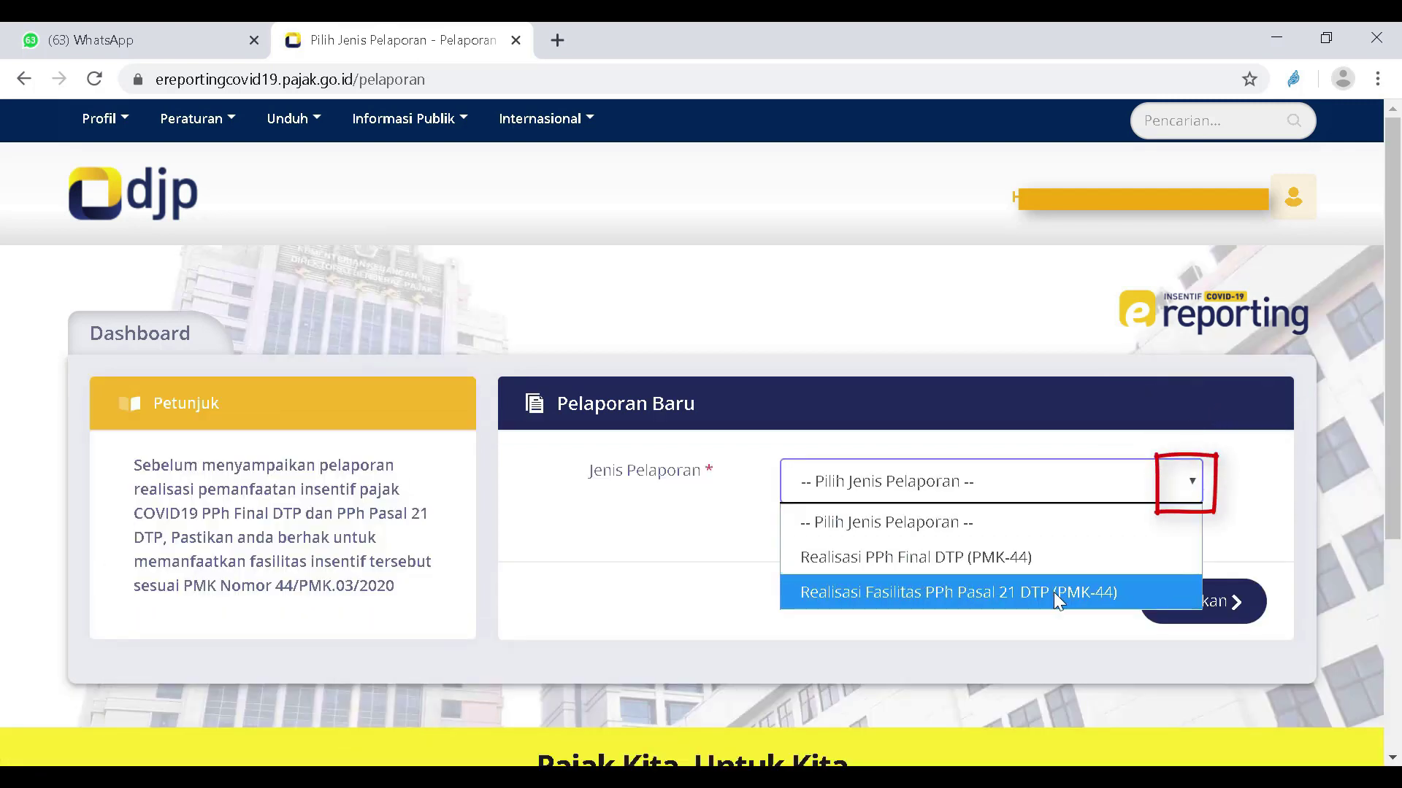
left_click(1052, 593)
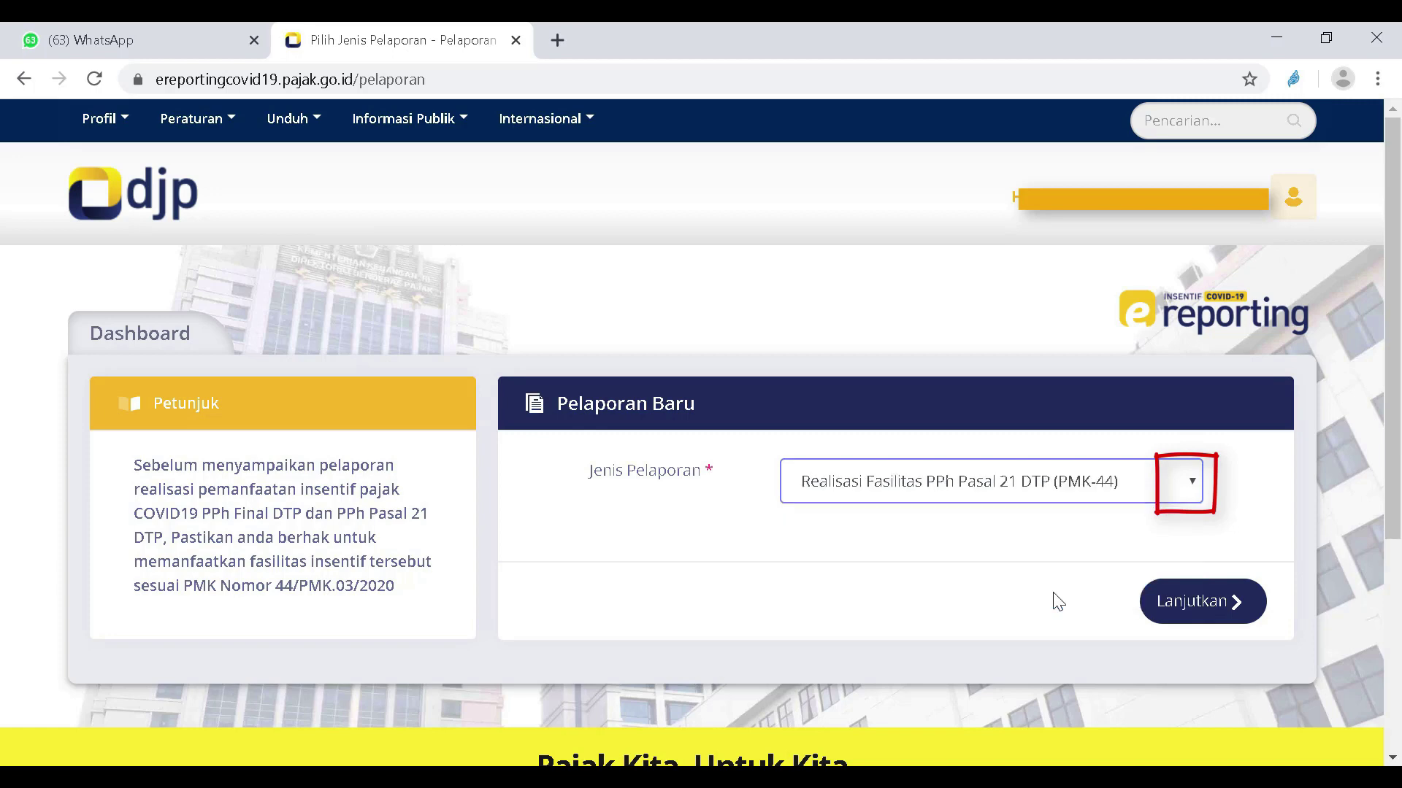
left_click(1225, 613)
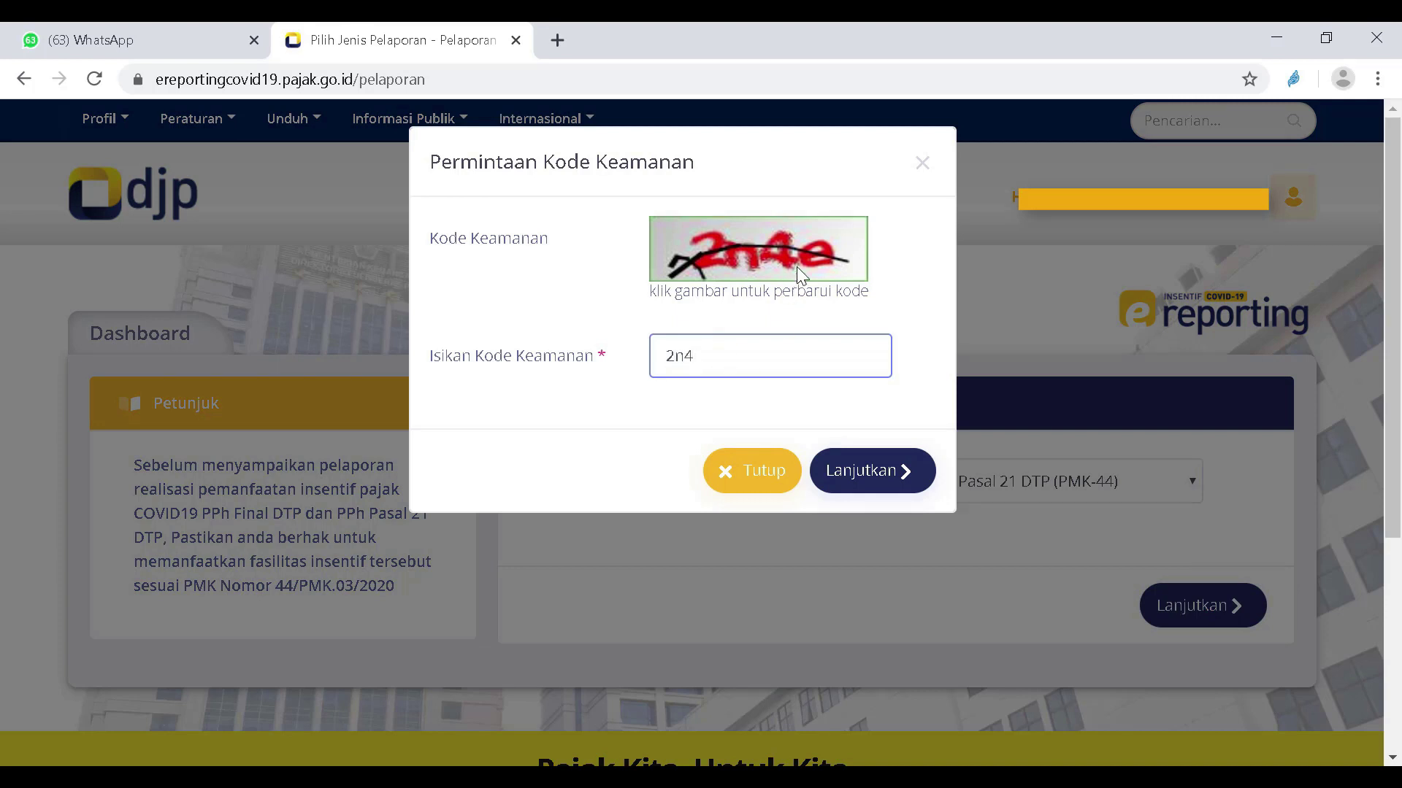
Refresh the security code image, replace the partial entry with the new security code and continue to the report form.
left_click(821, 255)
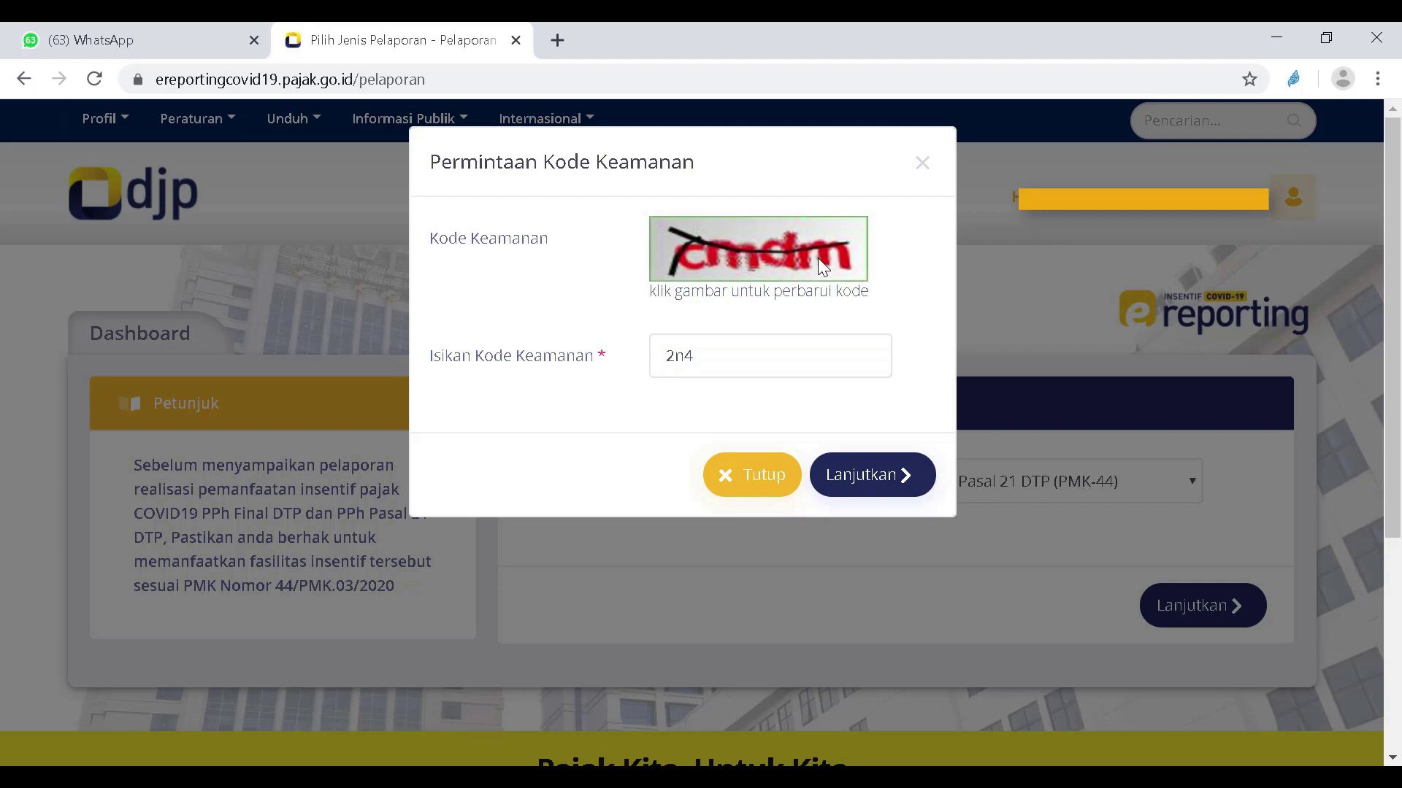
left_click_drag(699, 352, 616, 358)
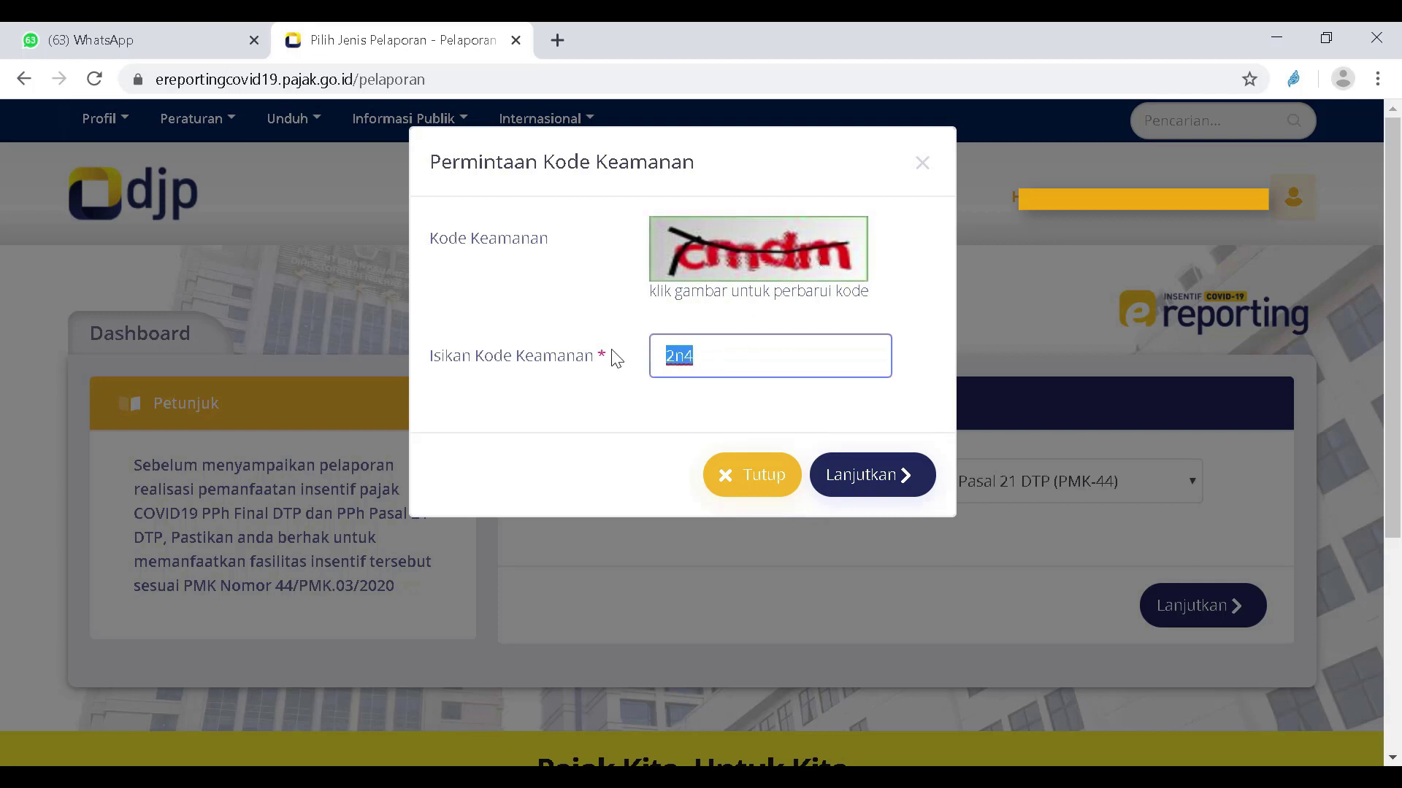
type("cmdm")
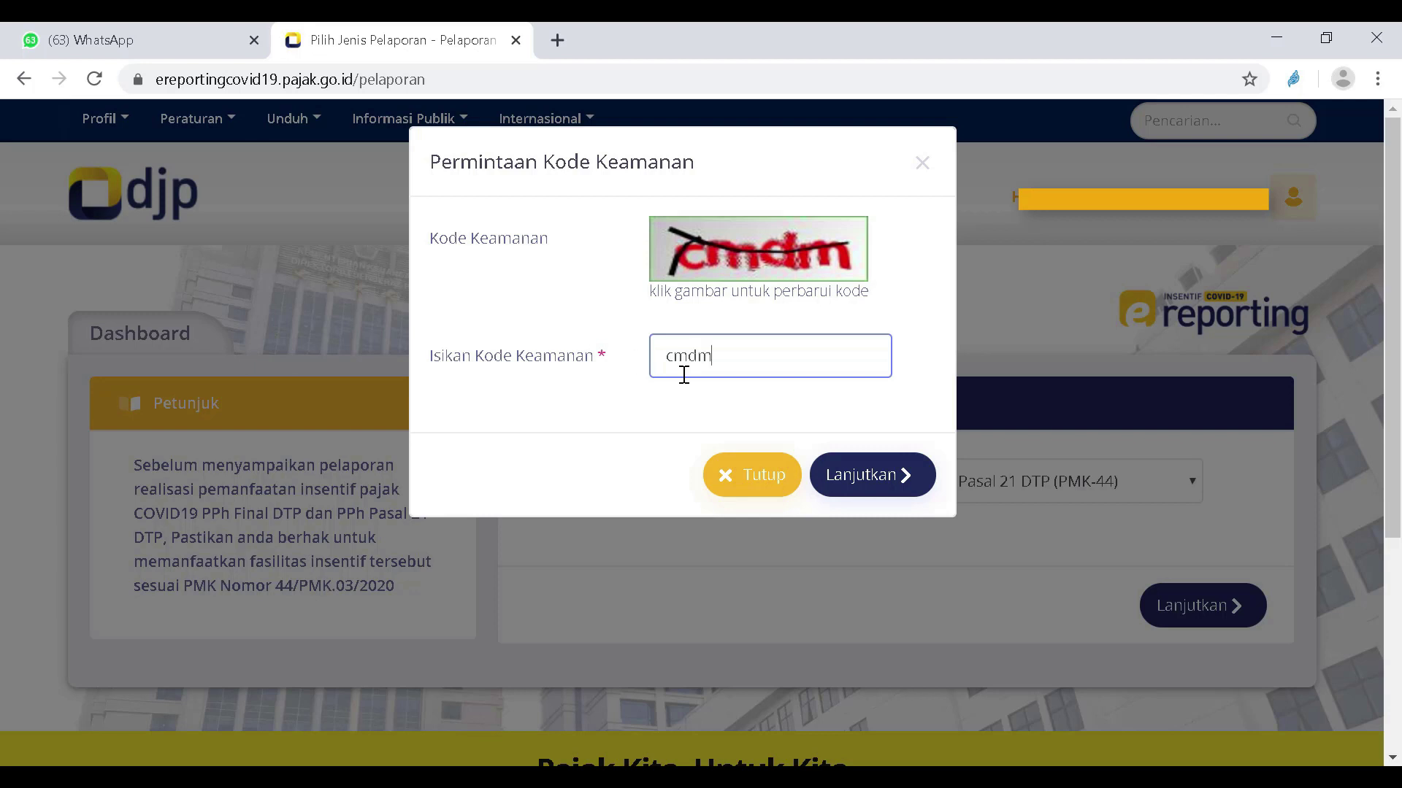
left_click(873, 476)
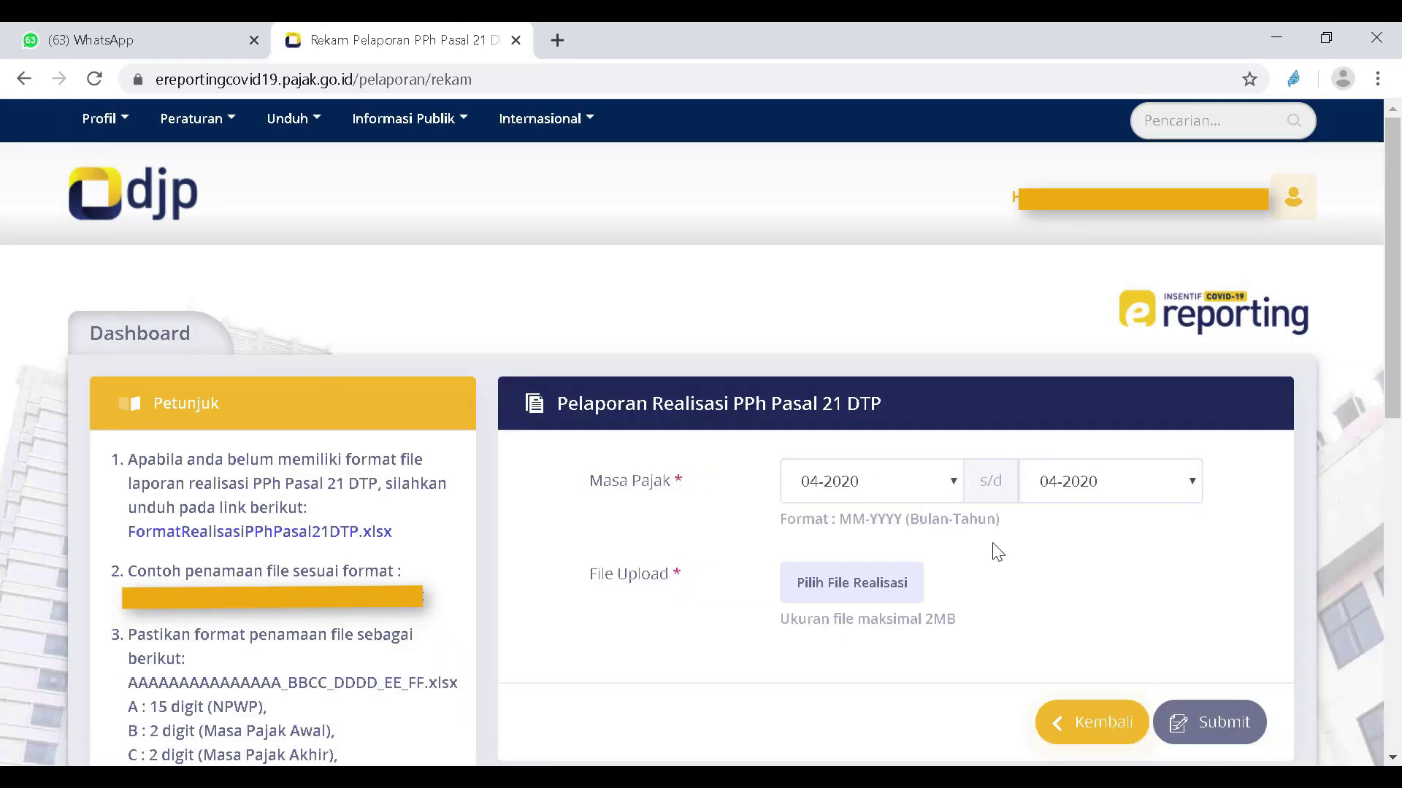
Attach the realization workbook ending in _0404_2020_02_00.xlsx for tax period 04-2020, submit the report and acknowledge the confirmation.
scroll(991, 551, "down", 1)
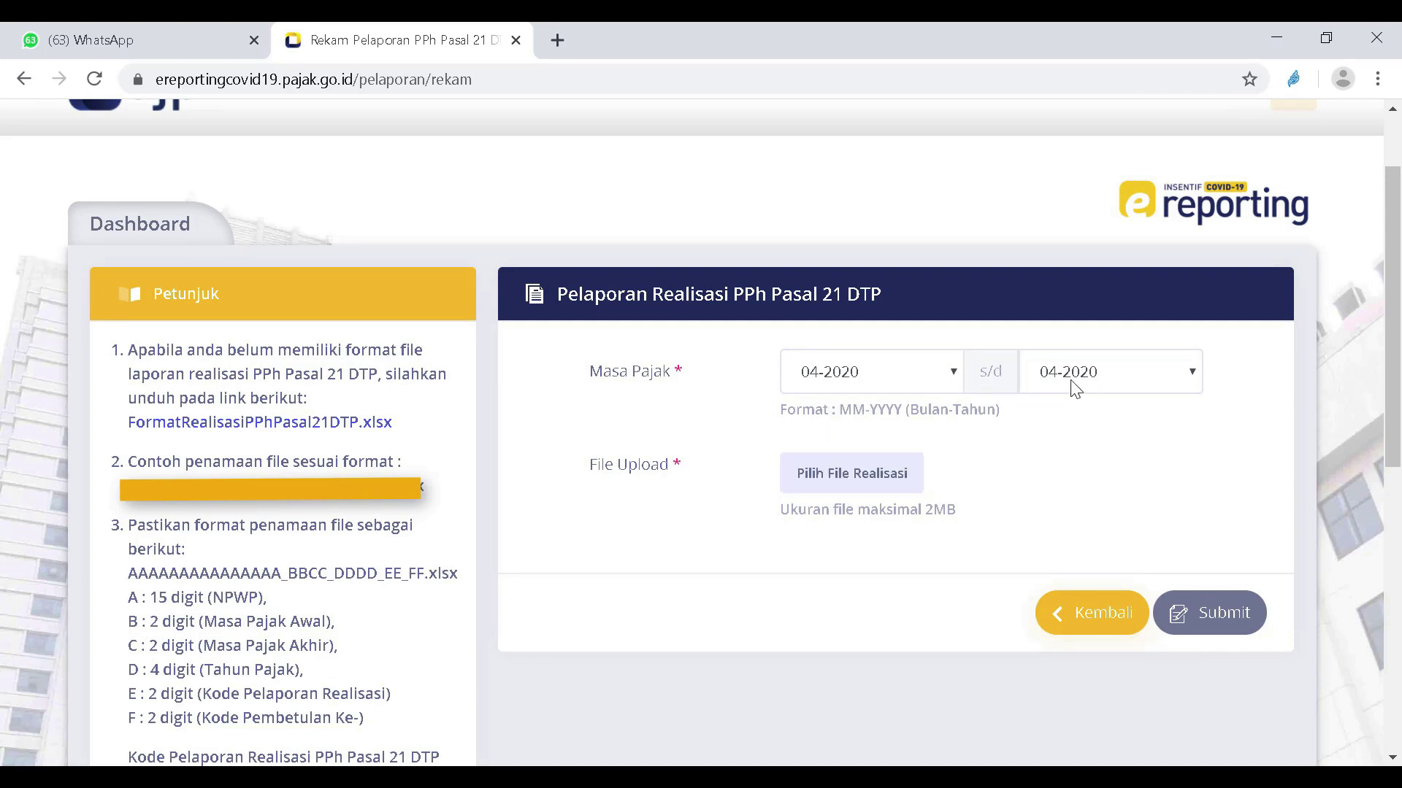
left_click(883, 477)
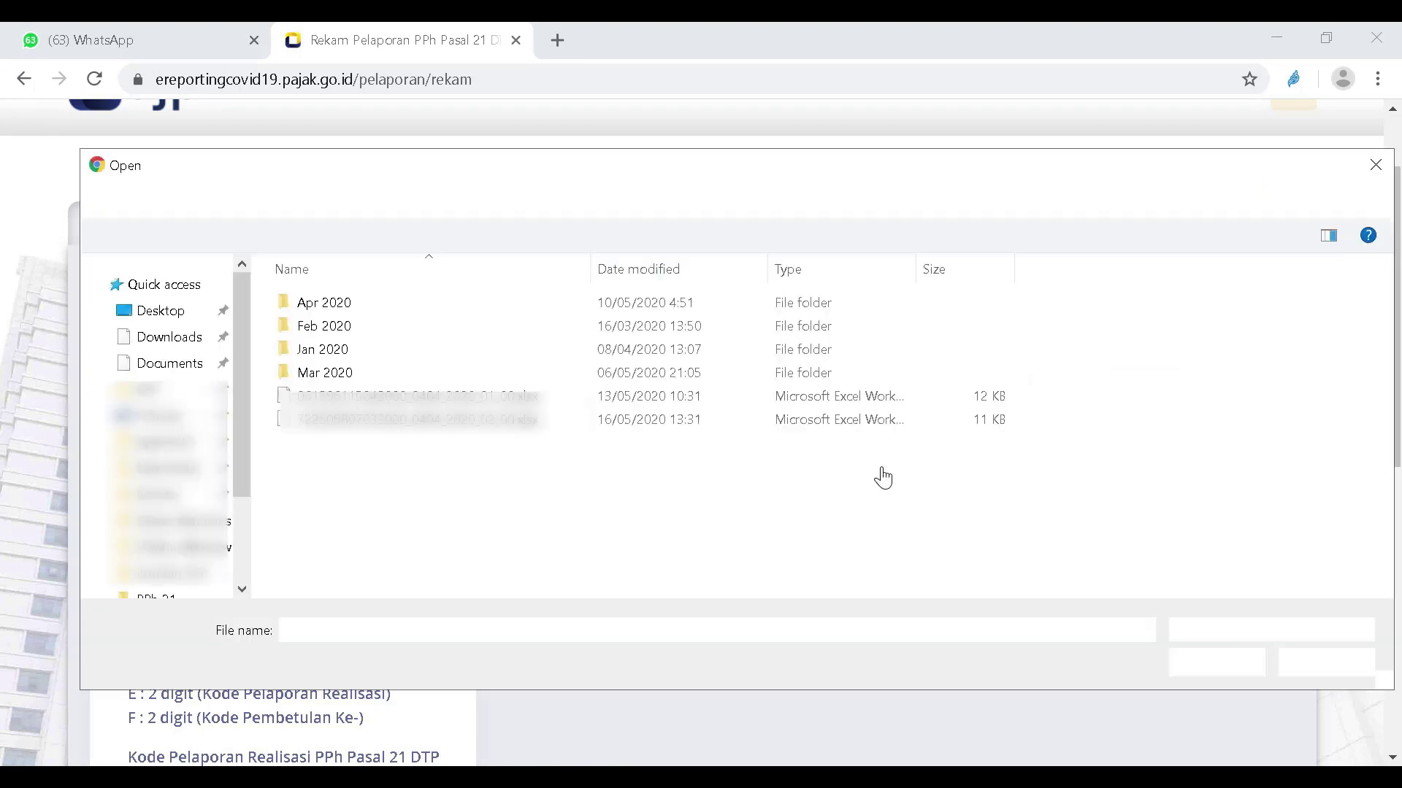
left_click(369, 420)
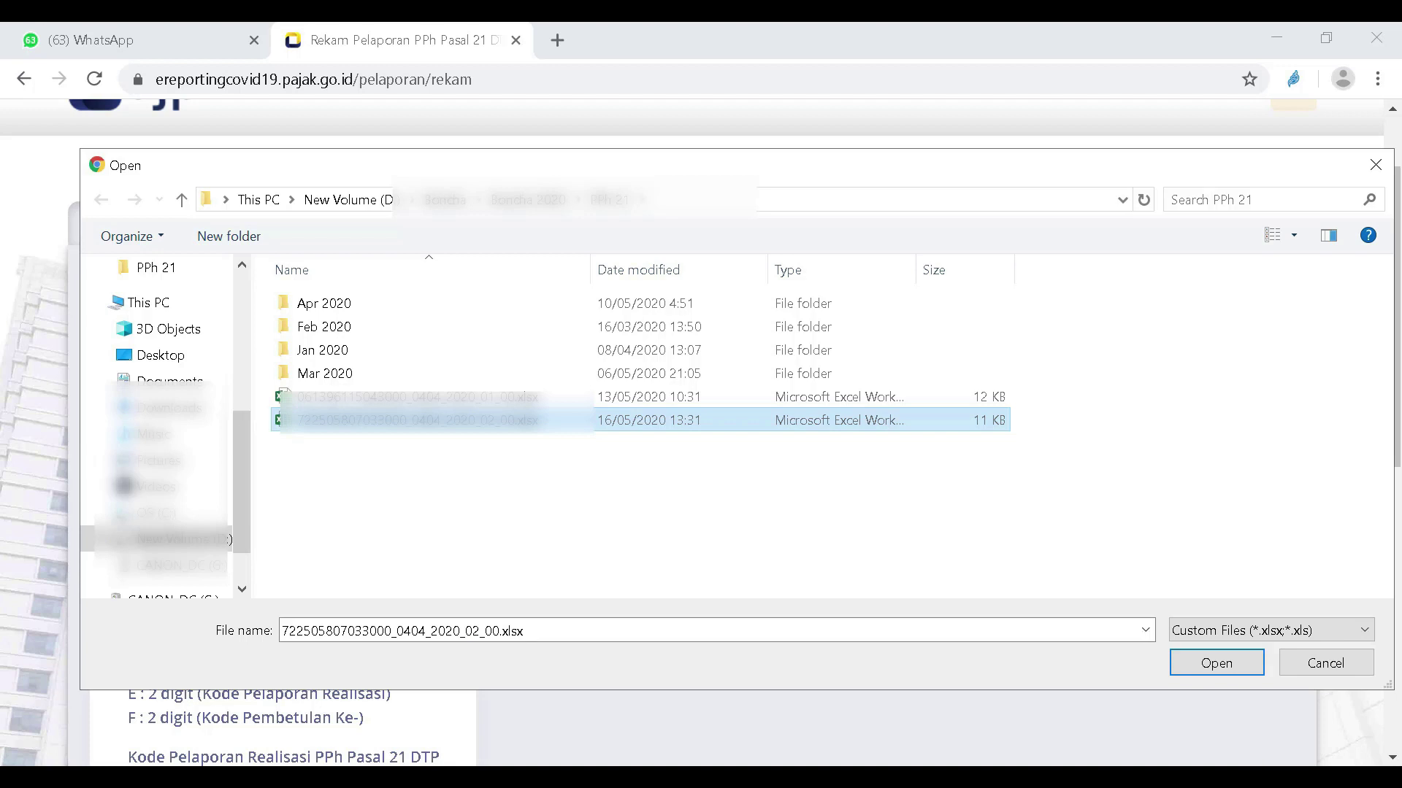
left_click(1201, 672)
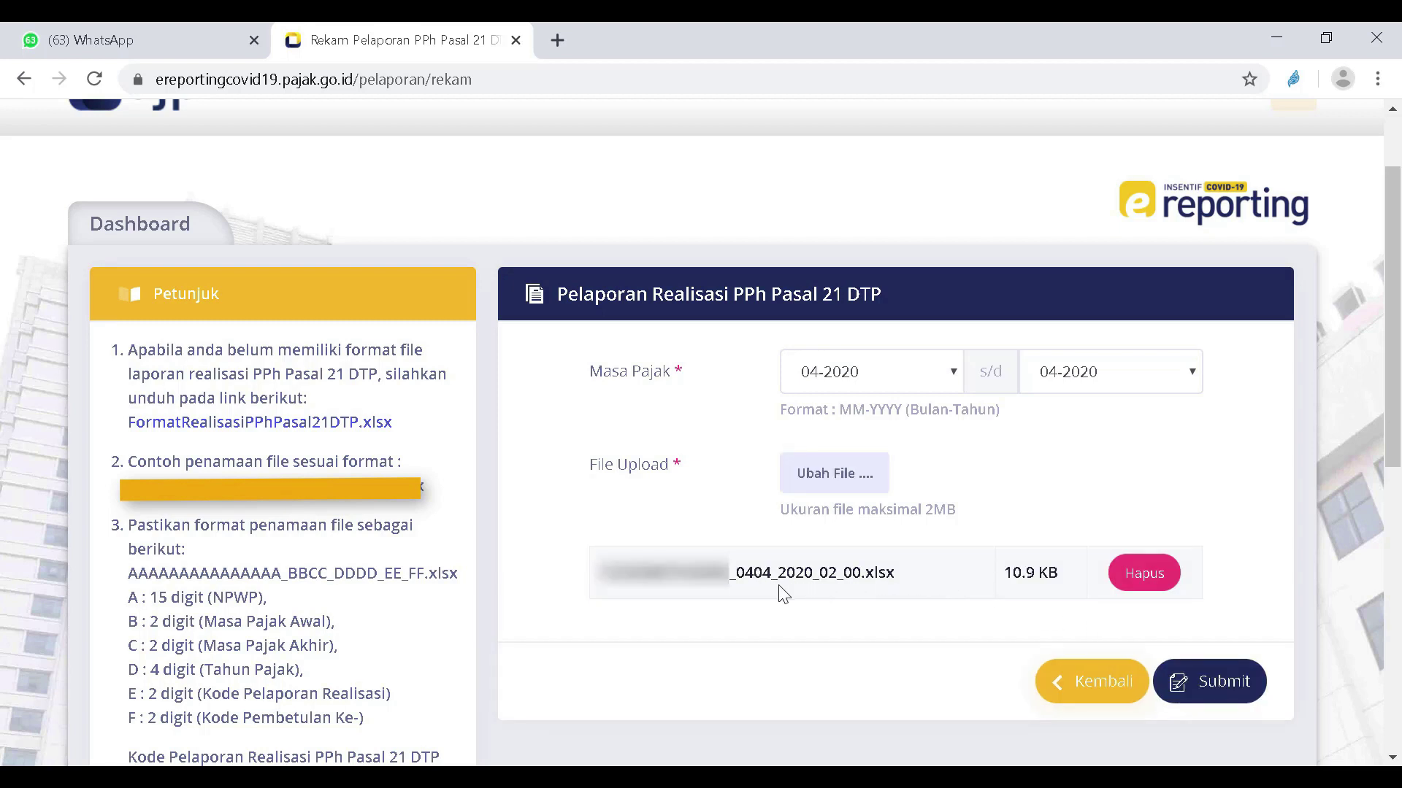
left_click(1225, 687)
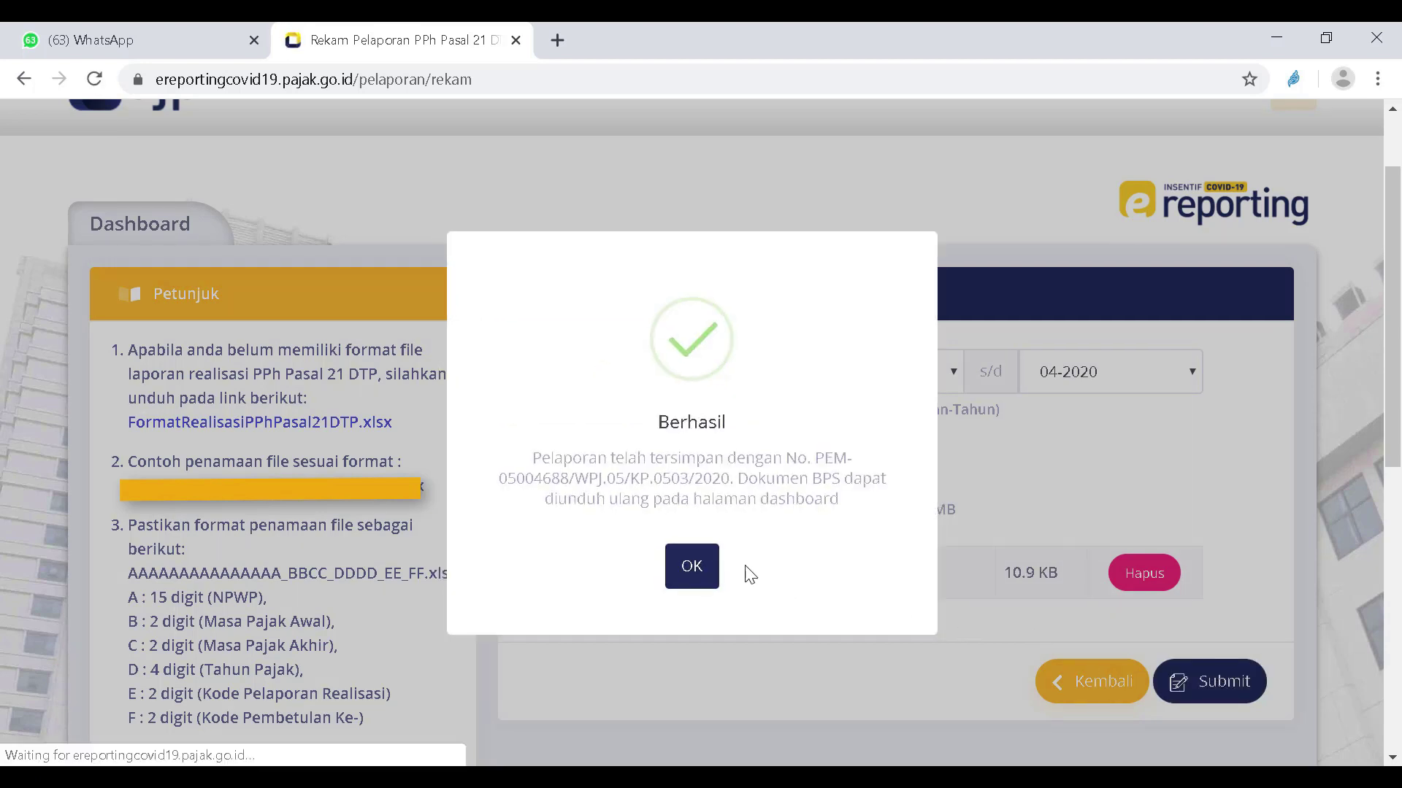
left_click(691, 568)
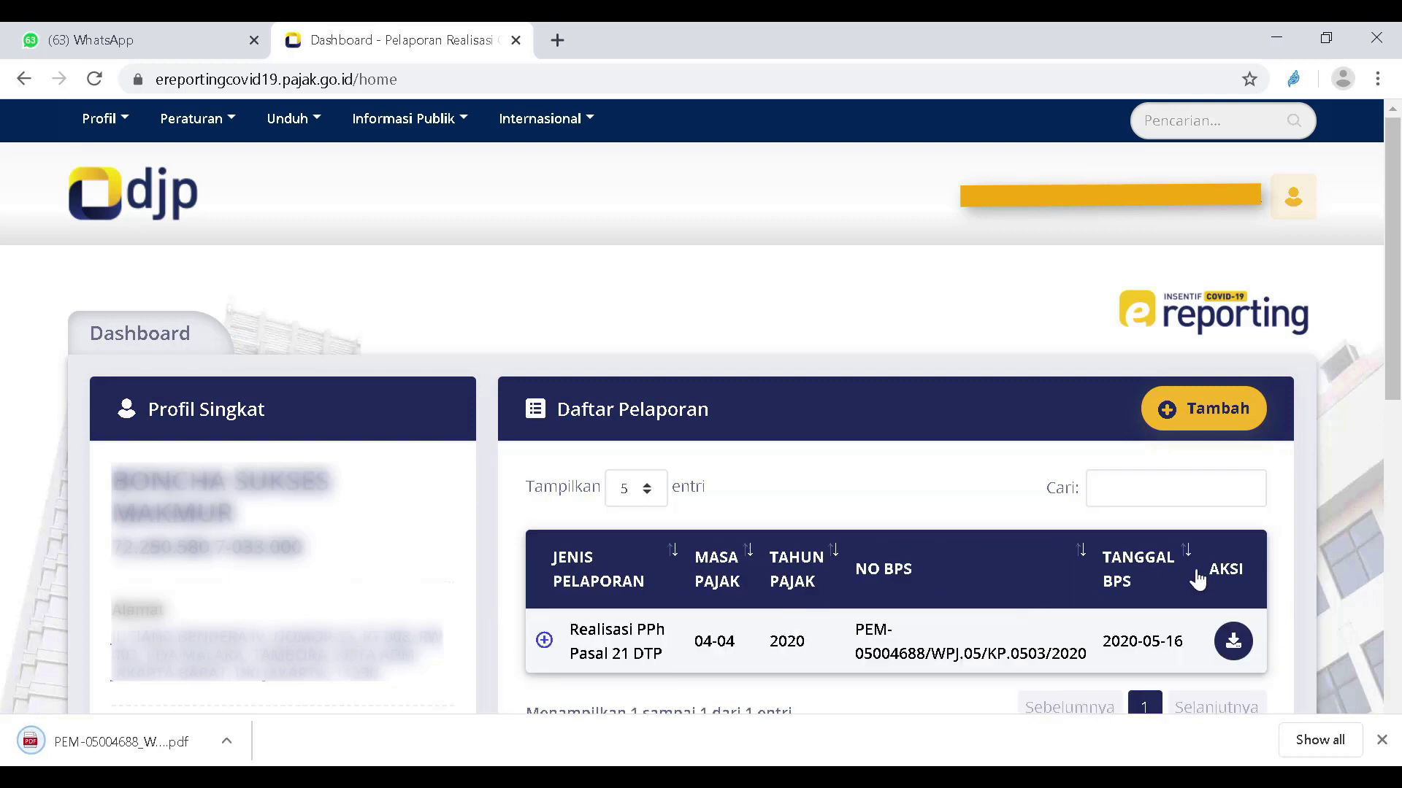
Download the BPS receipt of the Realisasi PPh Pasal 21 DTP report and open the receipt PDF to review its details.
scroll(1198, 576, "down", 1)
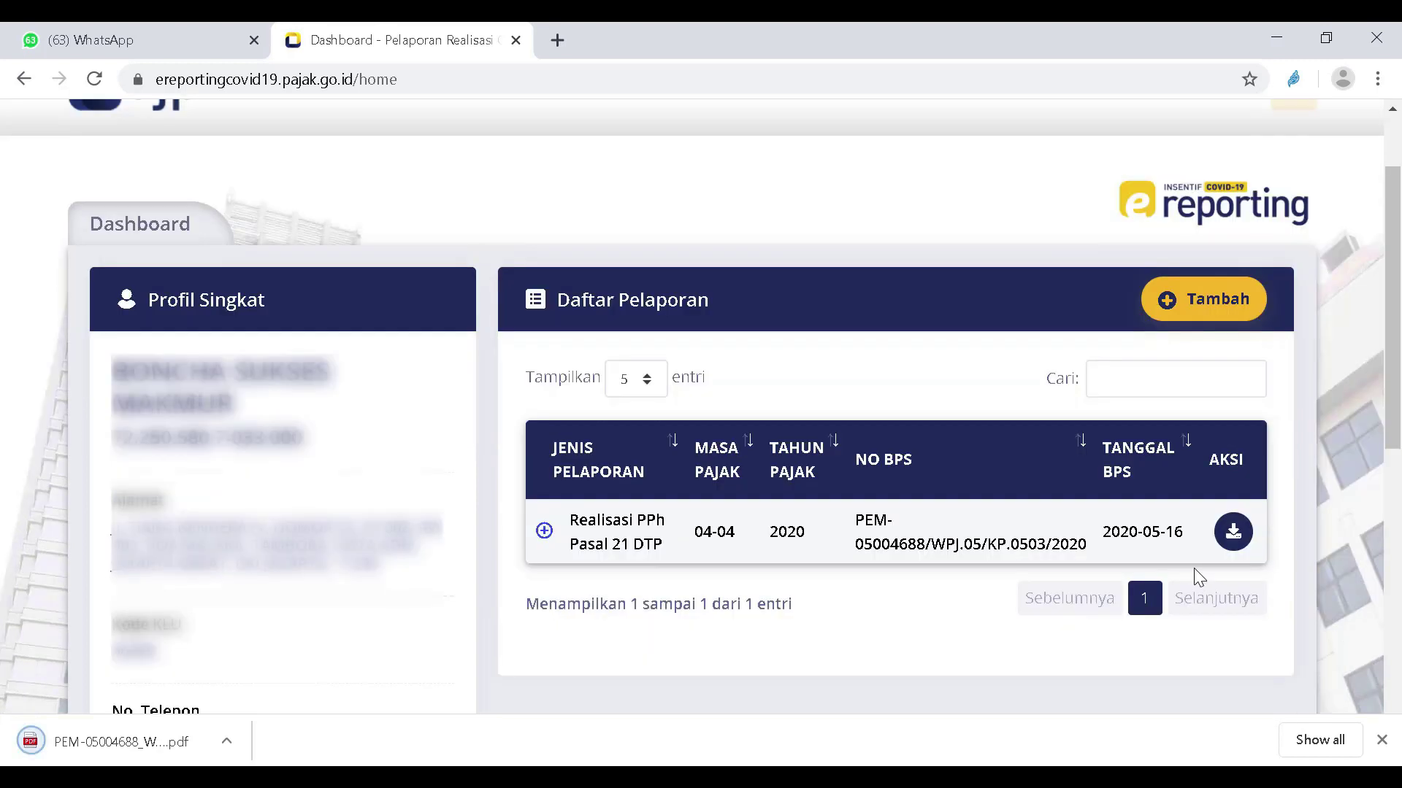
left_click(1233, 533)
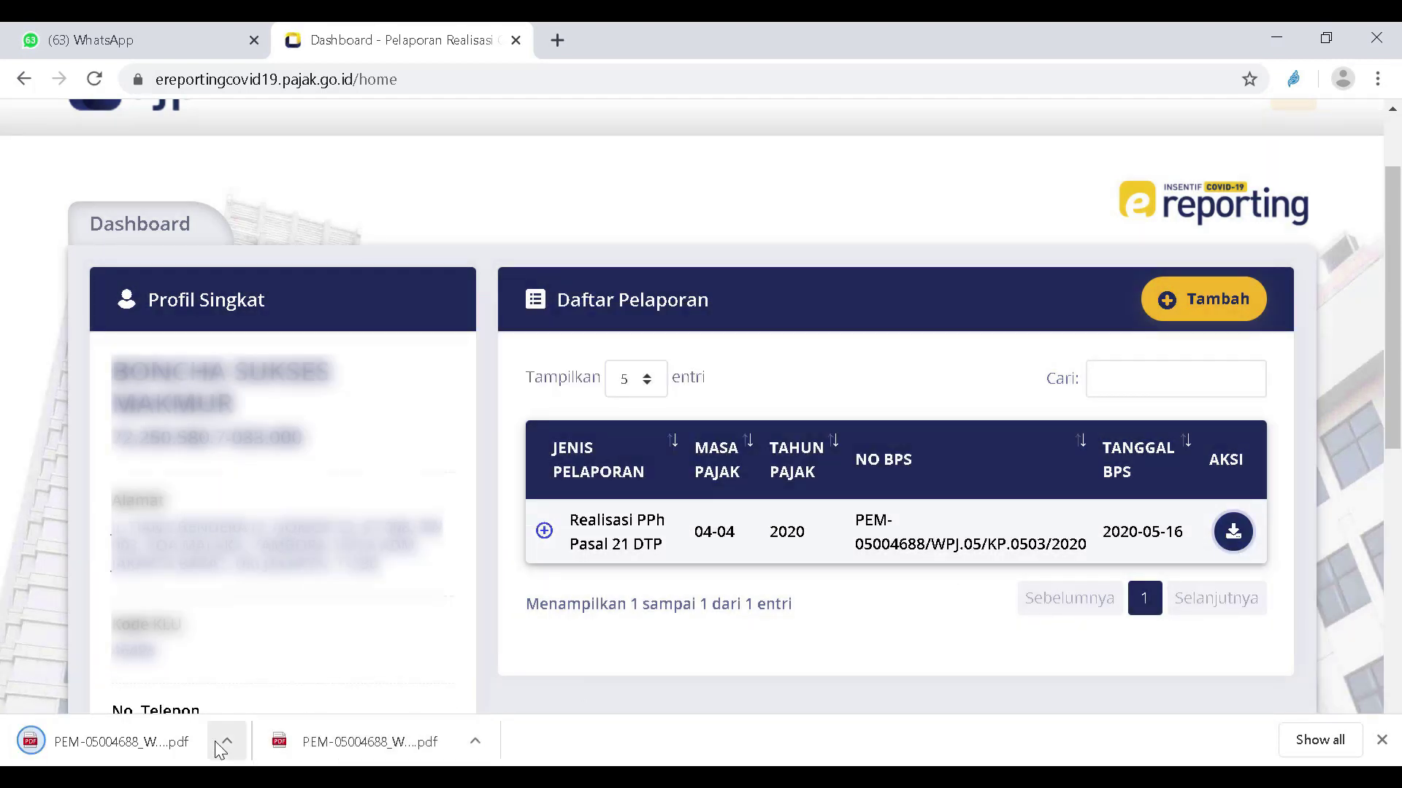
right_click(117, 748)
left_click(117, 749)
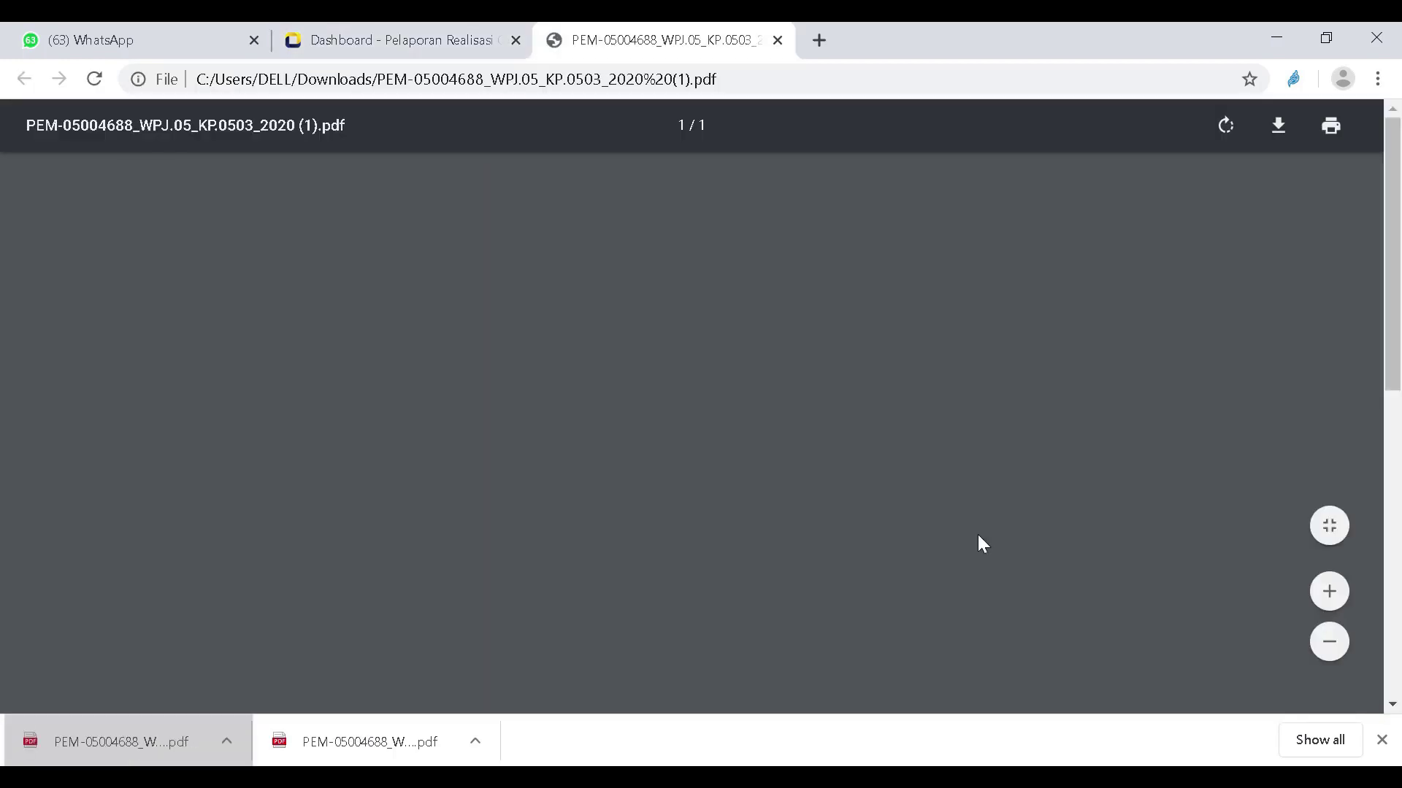
scroll(701, 413, "down", 5)
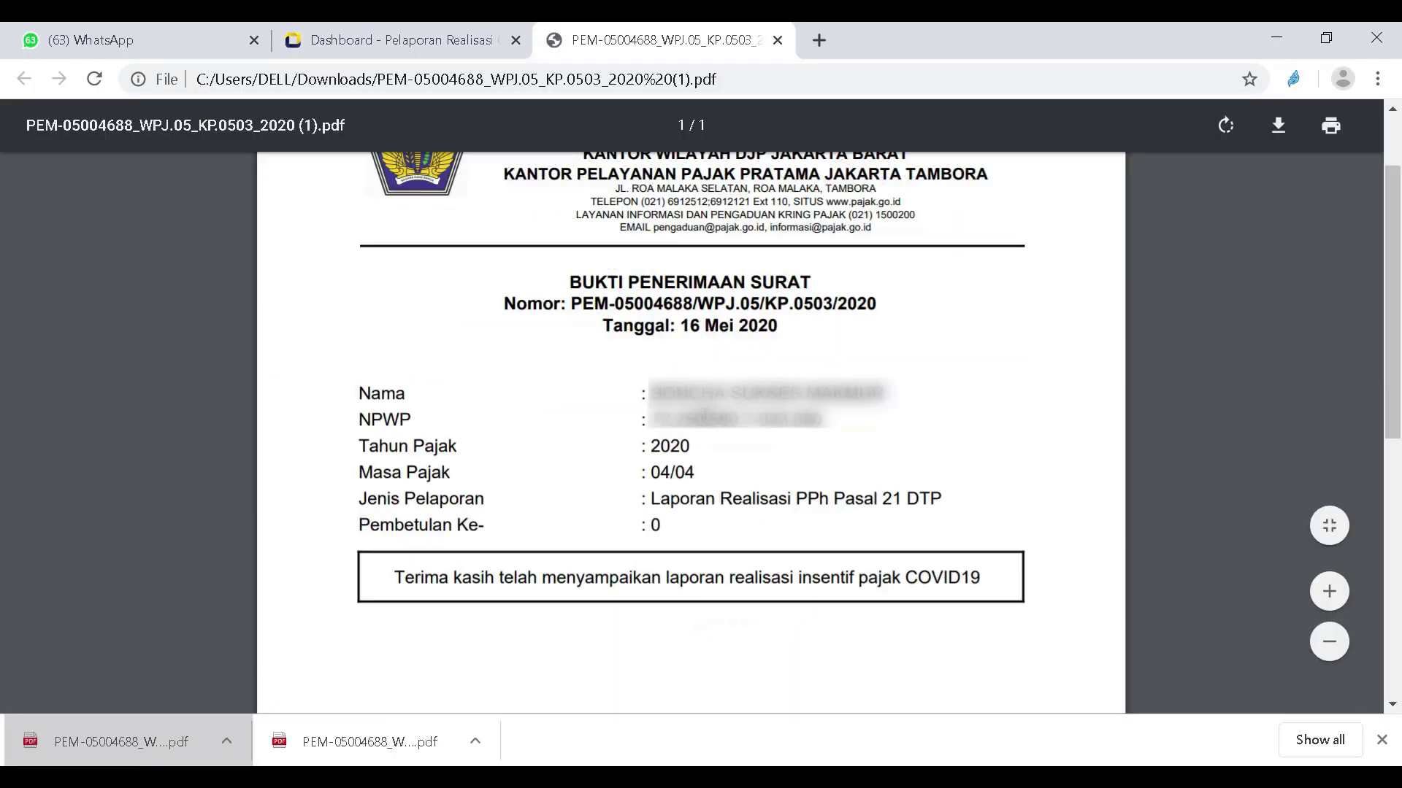
scroll(755, 476, "down", 3)
scroll(755, 475, "up", 6)
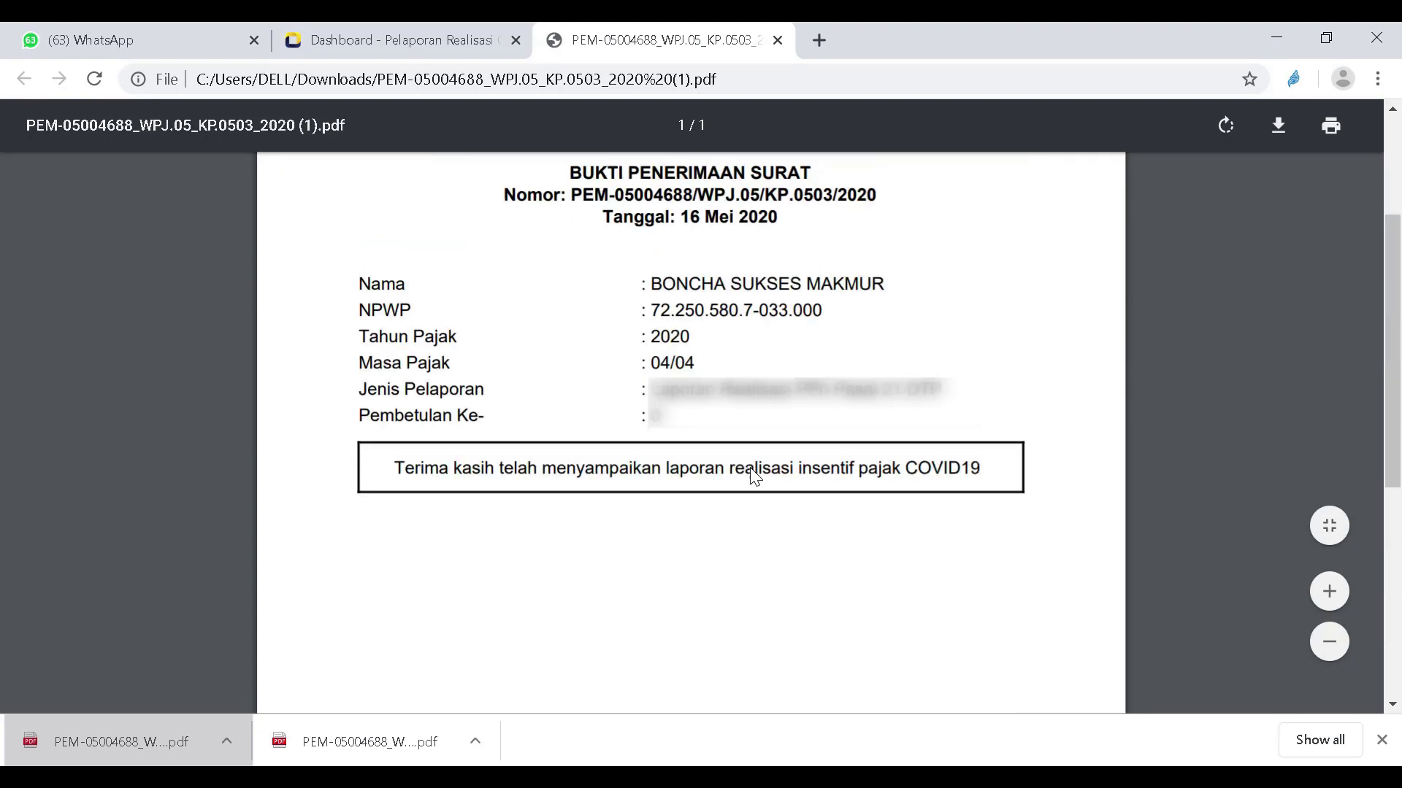